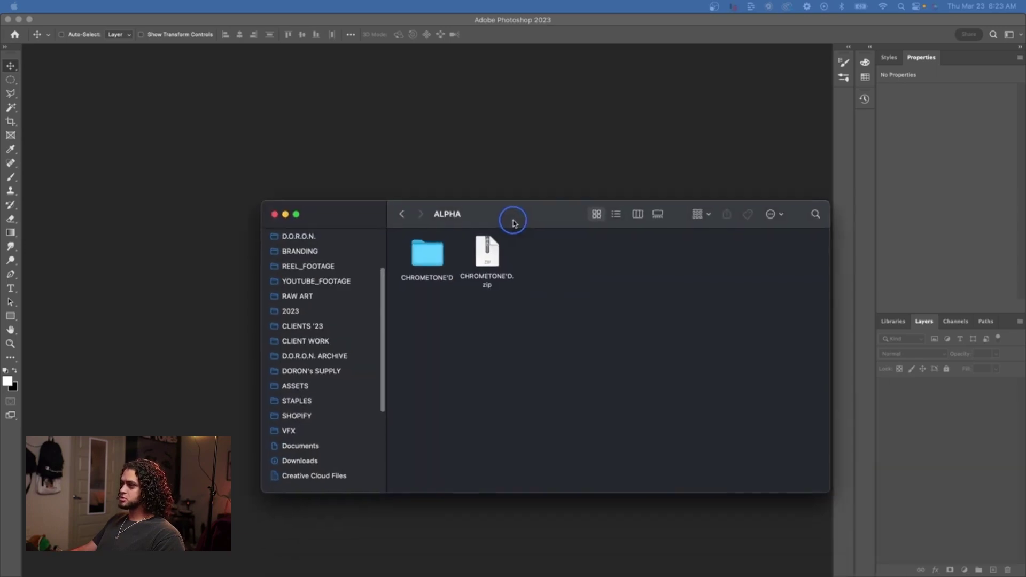
Open the CHROMETONE'D folder in Finder and load CHROMETONE_GRAD.grd into Photoshop
drag(514, 219, 448, 165)
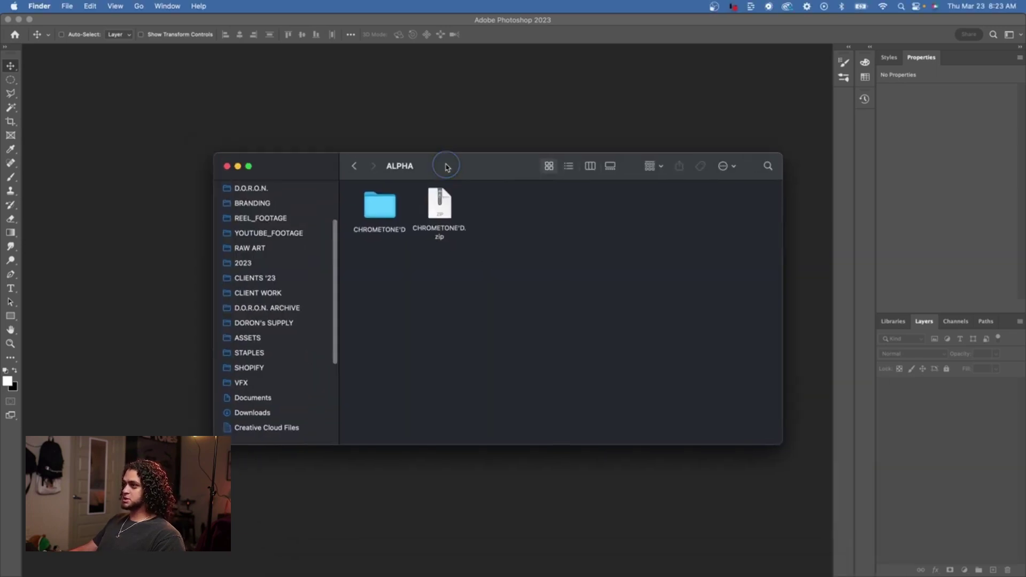
double_click(385, 210)
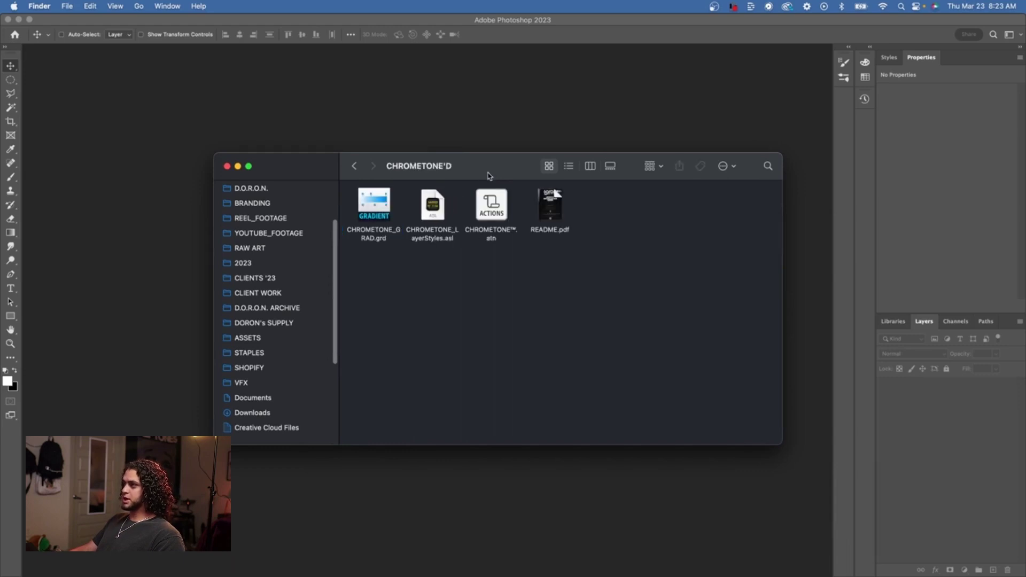
drag(489, 174, 480, 166)
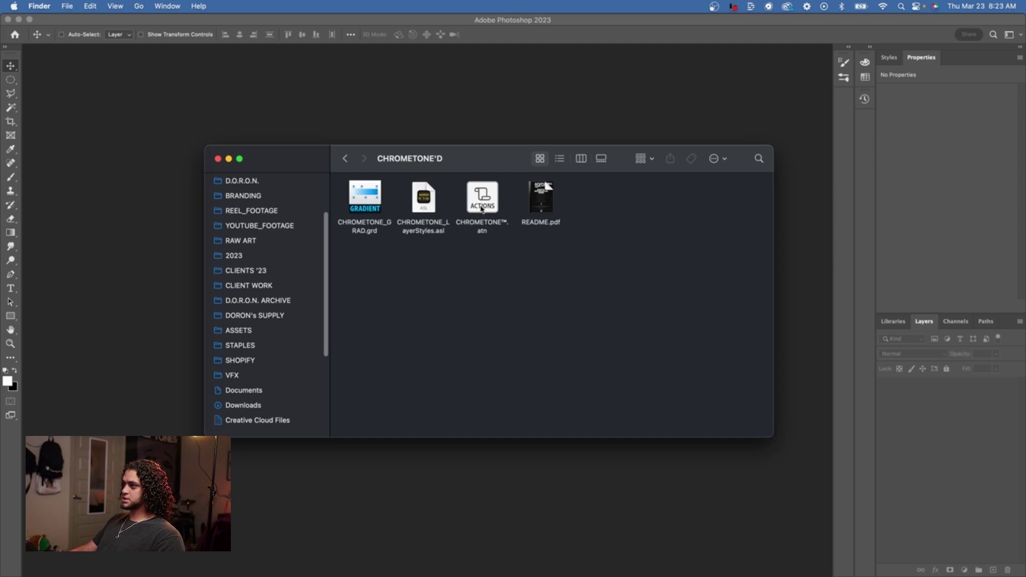
drag(494, 164, 473, 165)
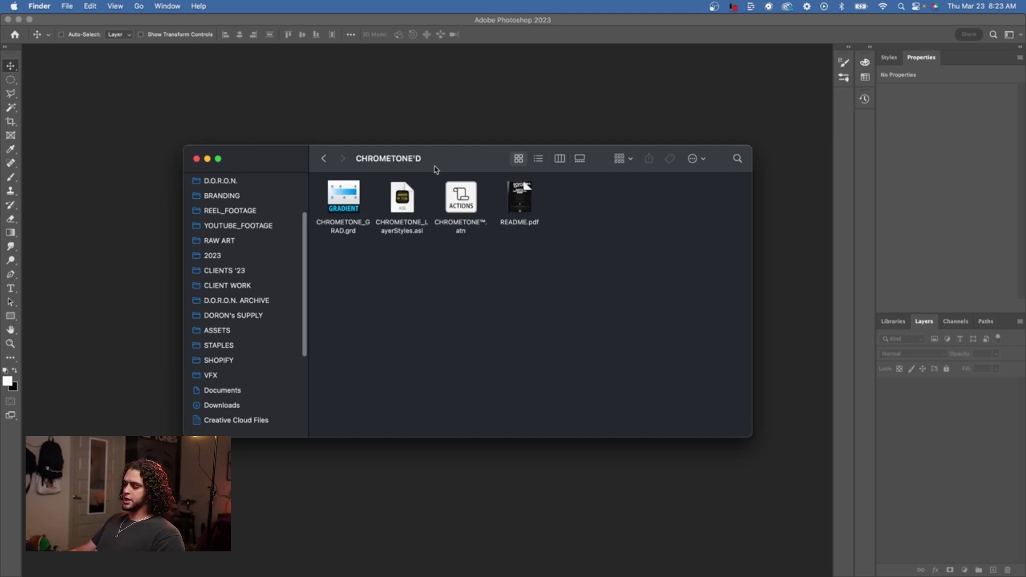
drag(471, 165, 524, 159)
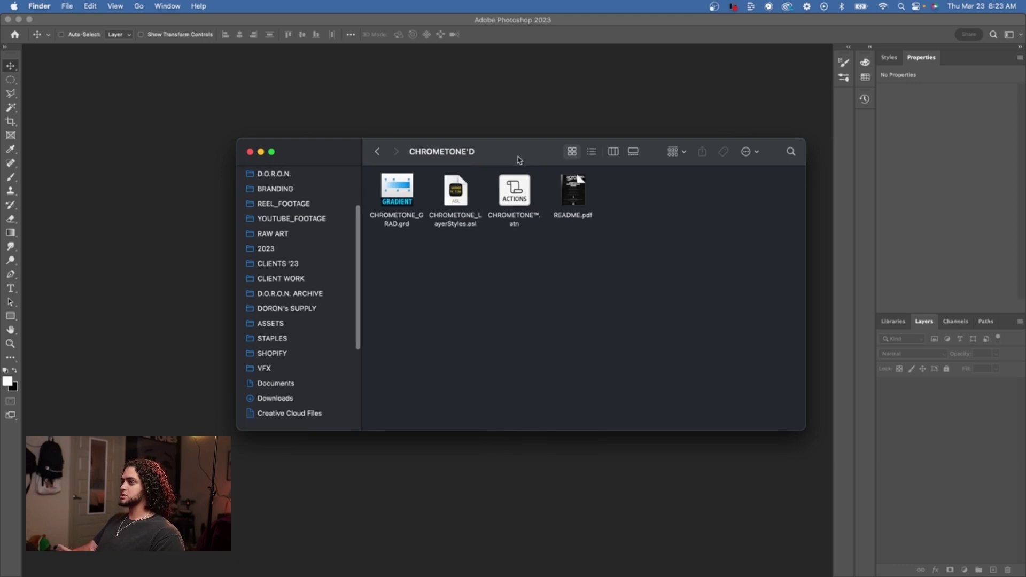
double_click(402, 193)
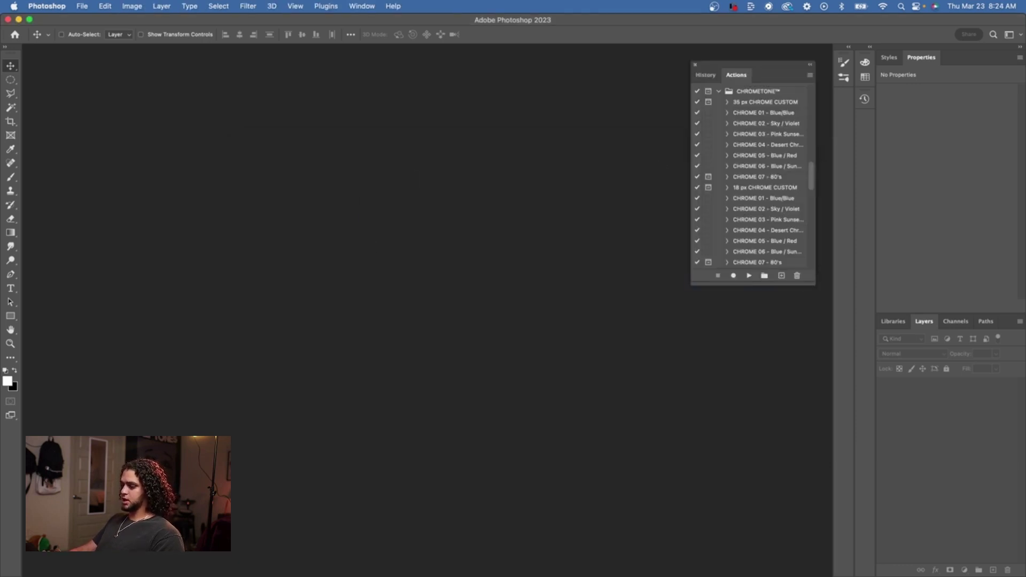
Return to Photoshop and show the Gradients panel from the Window menu
key(super+Tab)
click(408, 100)
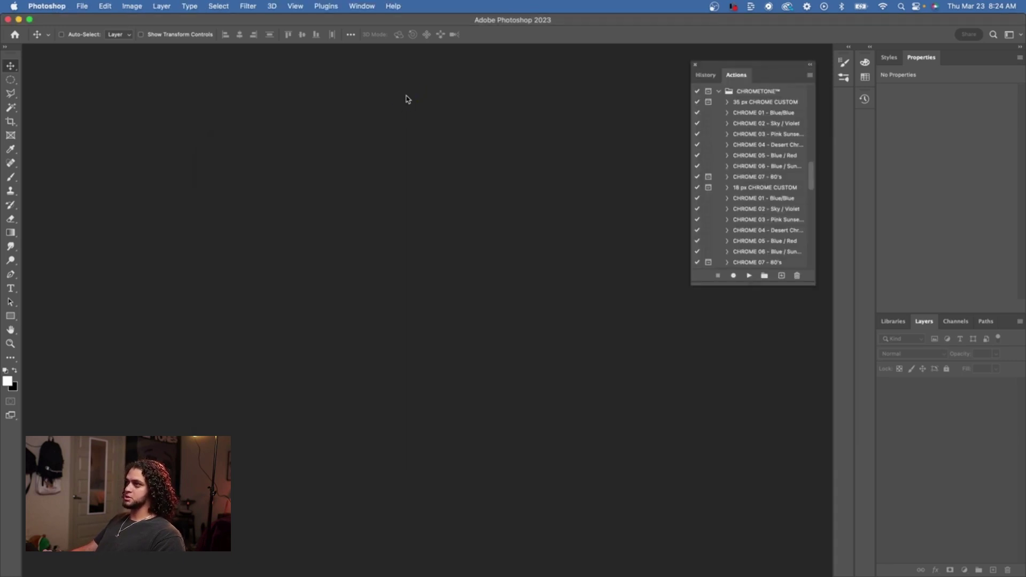
click(360, 6)
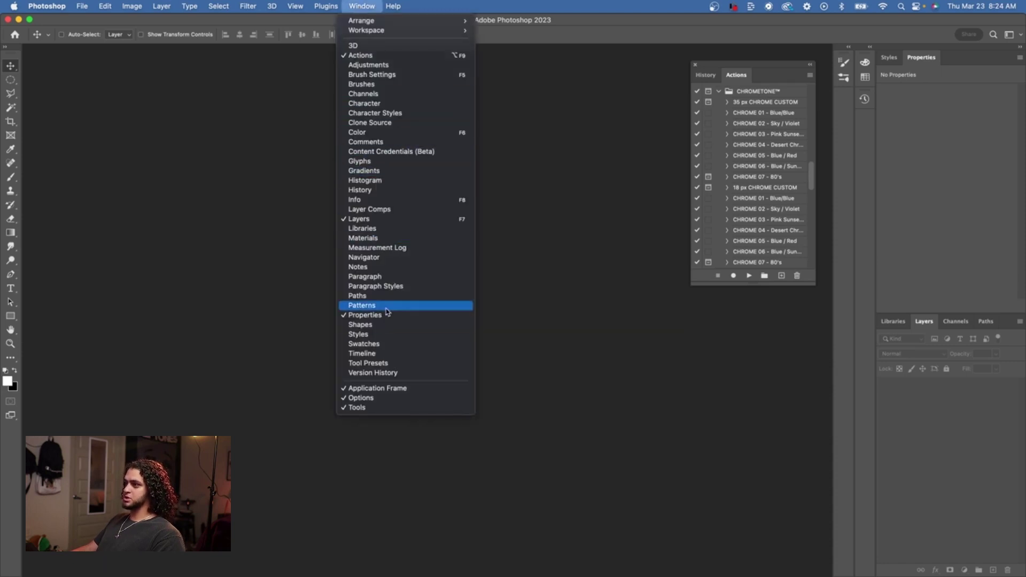
click(388, 171)
Check the Gradients flyout for the CHROMETONE_GRAD group, then close the panel
click(424, 178)
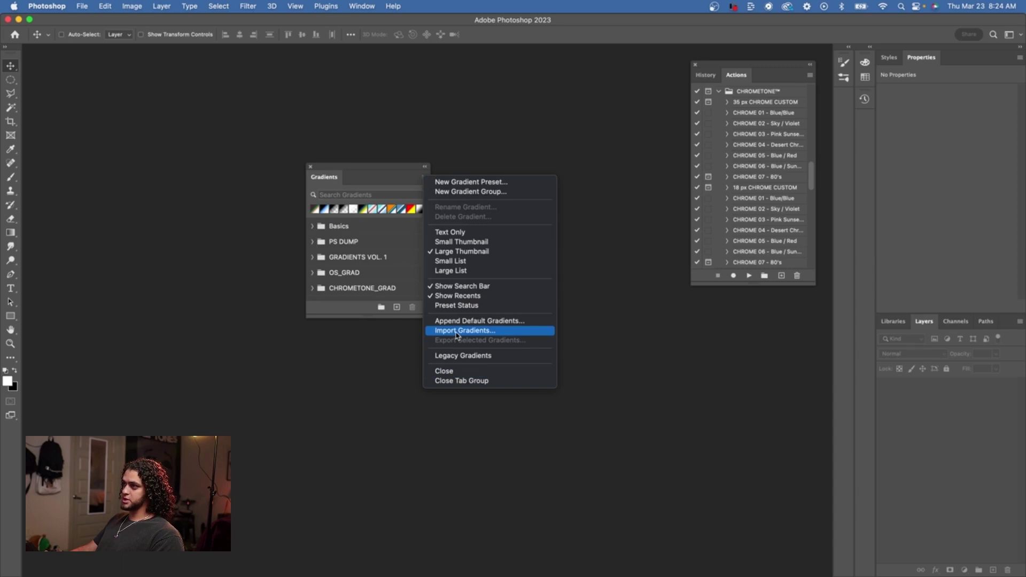
click(311, 167)
click(311, 167)
click(363, 7)
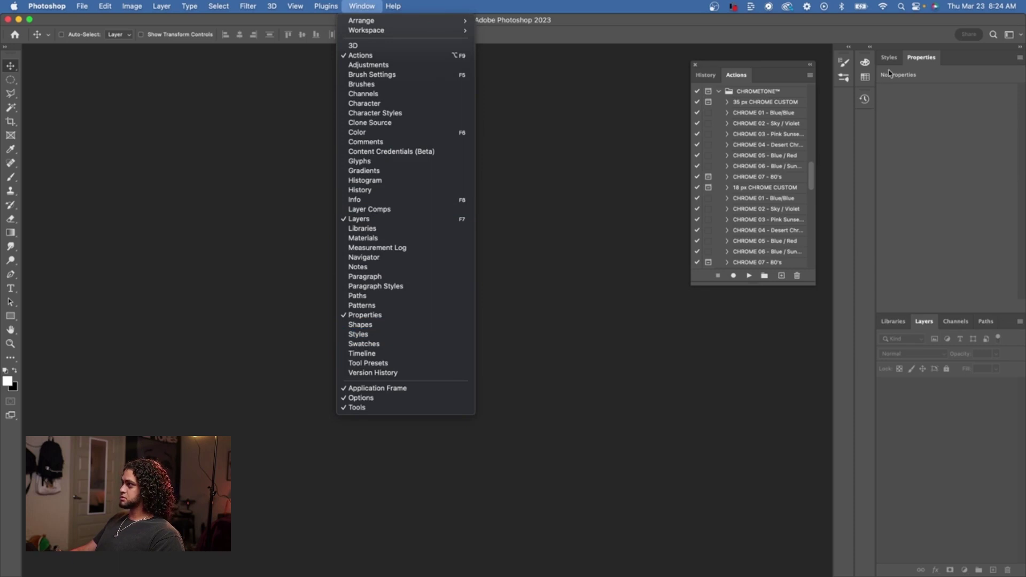
Show the Styles panel and import layer styles from its flyout menu
click(890, 57)
click(890, 58)
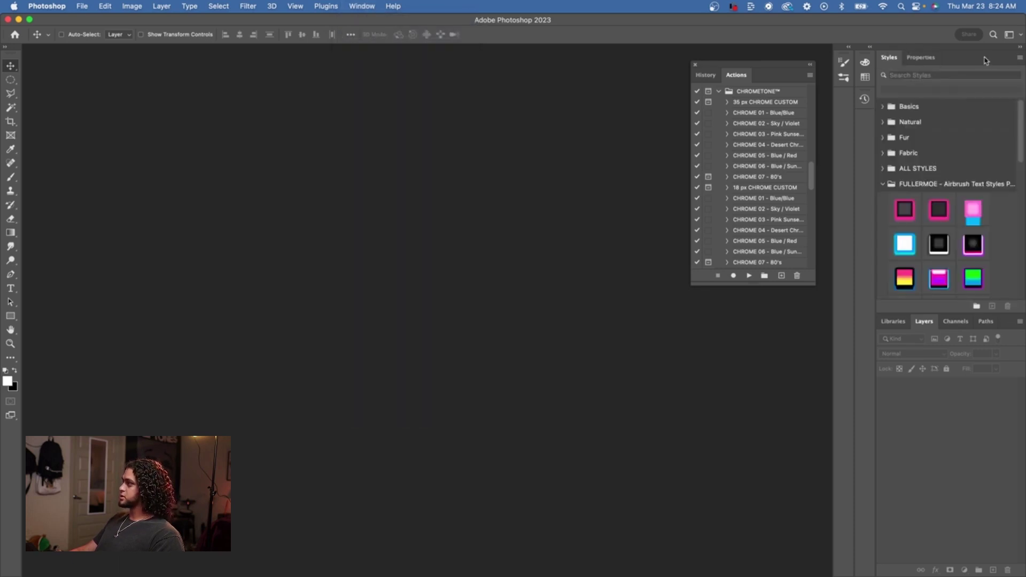
click(1019, 58)
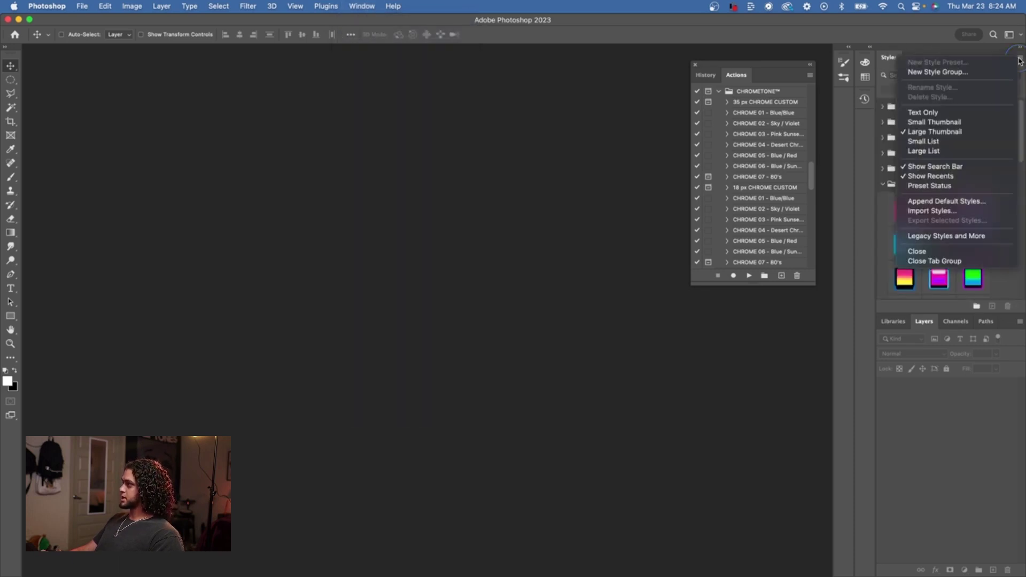
click(934, 213)
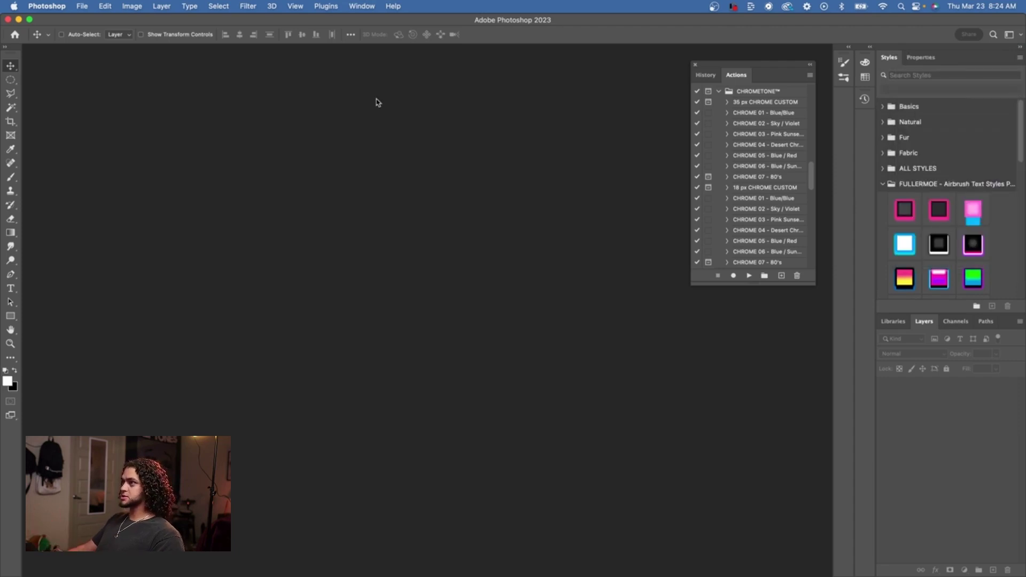
Bring up the Actions panel and reposition it slightly lower in the dock
click(365, 8)
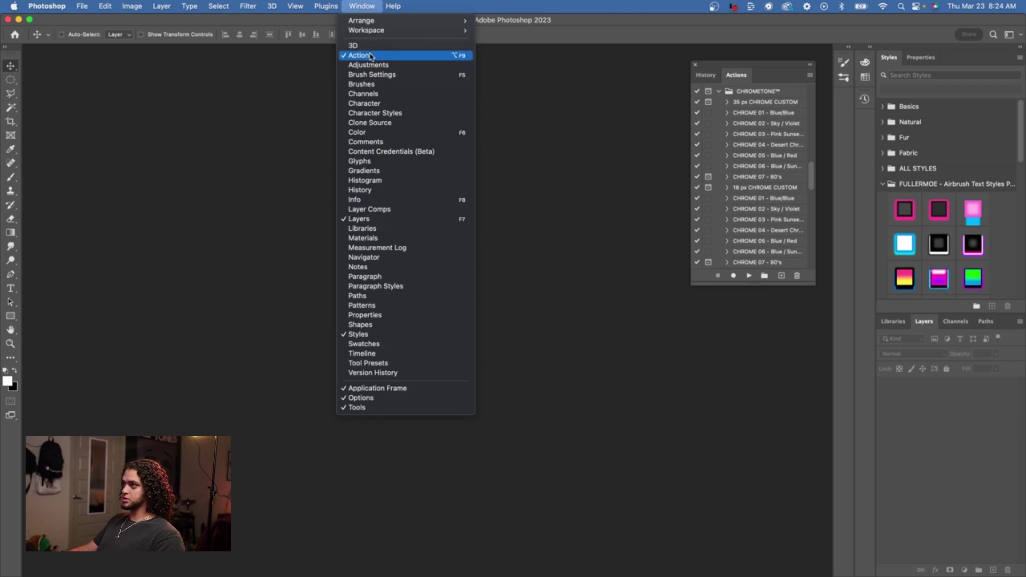
click(730, 69)
mouse_move(730, 69)
mouse_down()
mouse_move(709, 69)
mouse_move(740, 61)
mouse_up()
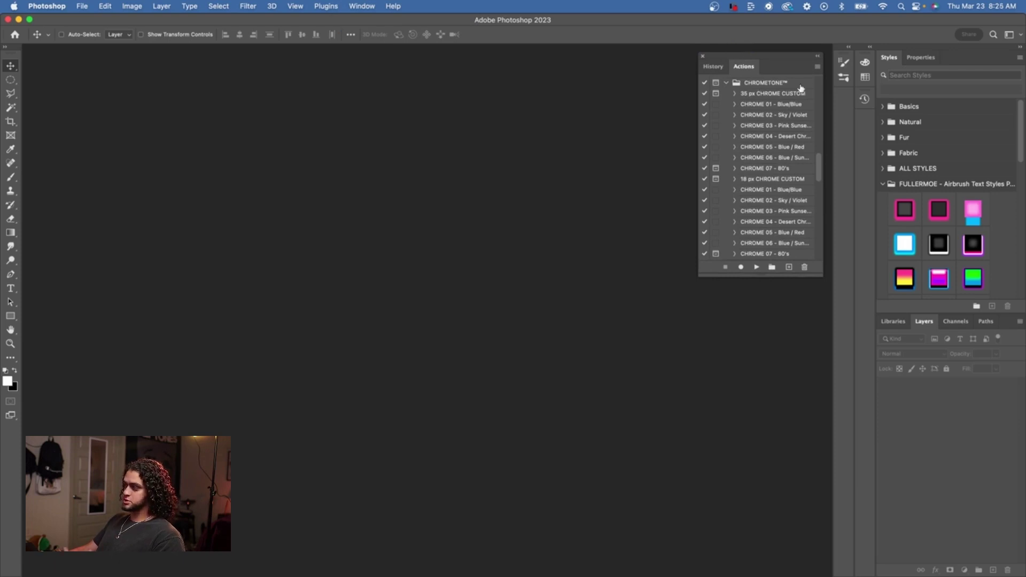
click(818, 67)
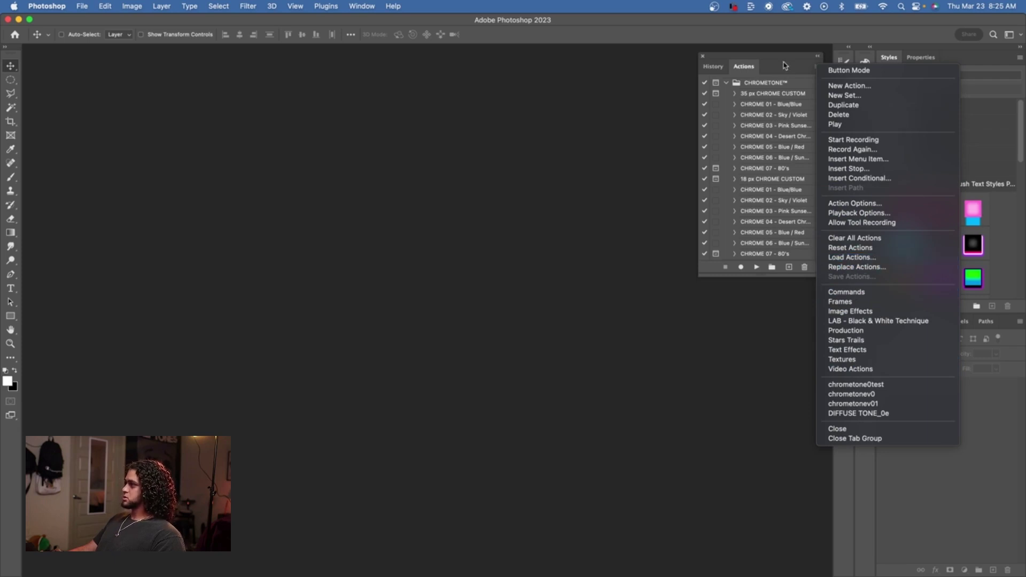
click(565, 319)
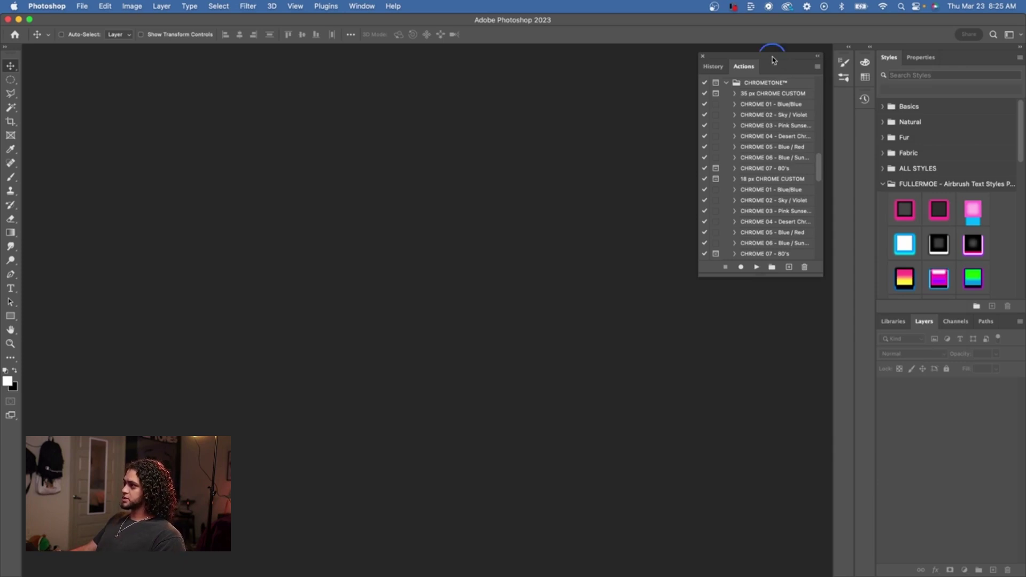
drag(773, 59, 773, 66)
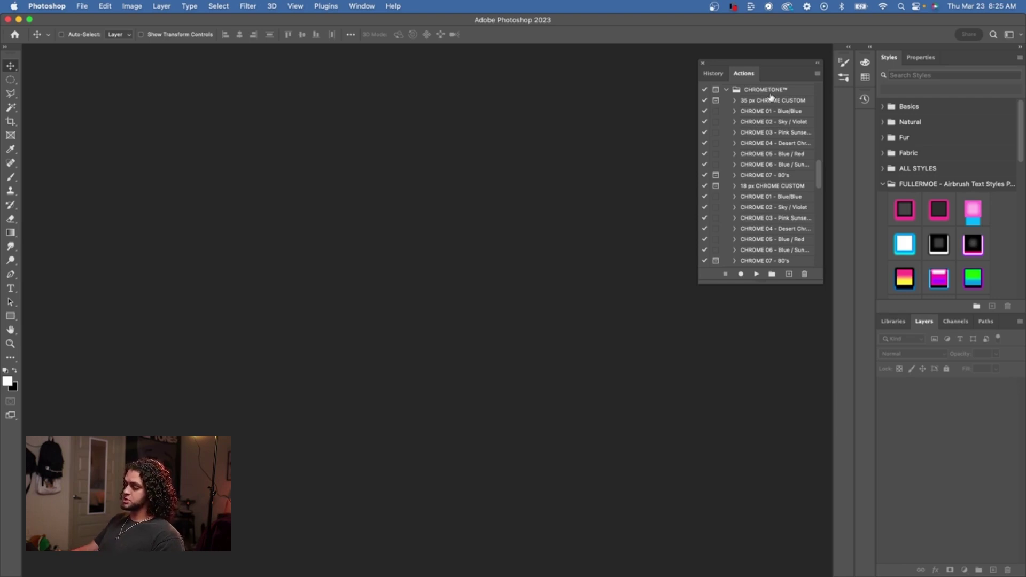
Create a 16 x 20 in, 300 ppi document from the CLASSIC preset and fill the background black
click(81, 6)
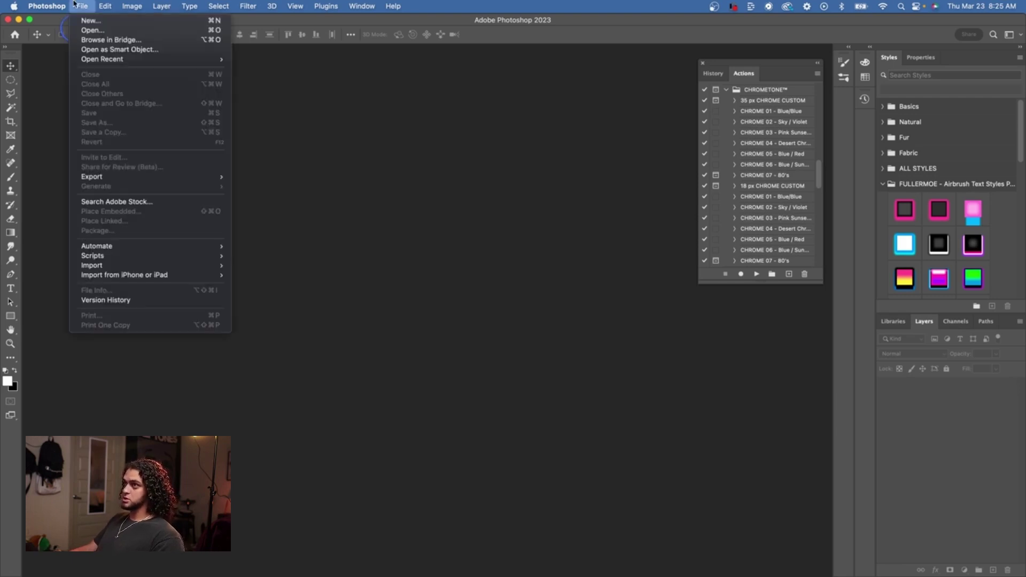
click(90, 21)
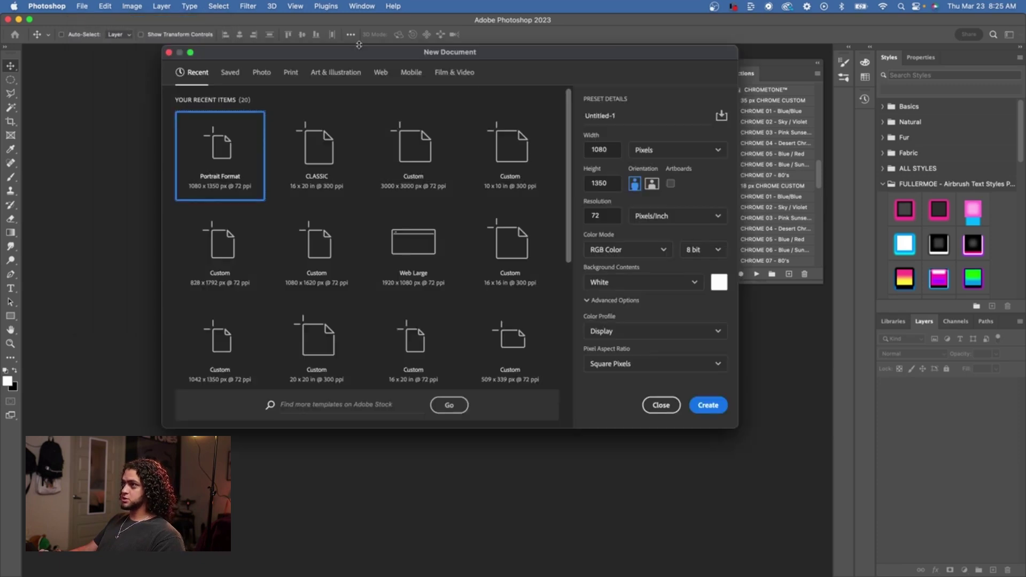
click(383, 152)
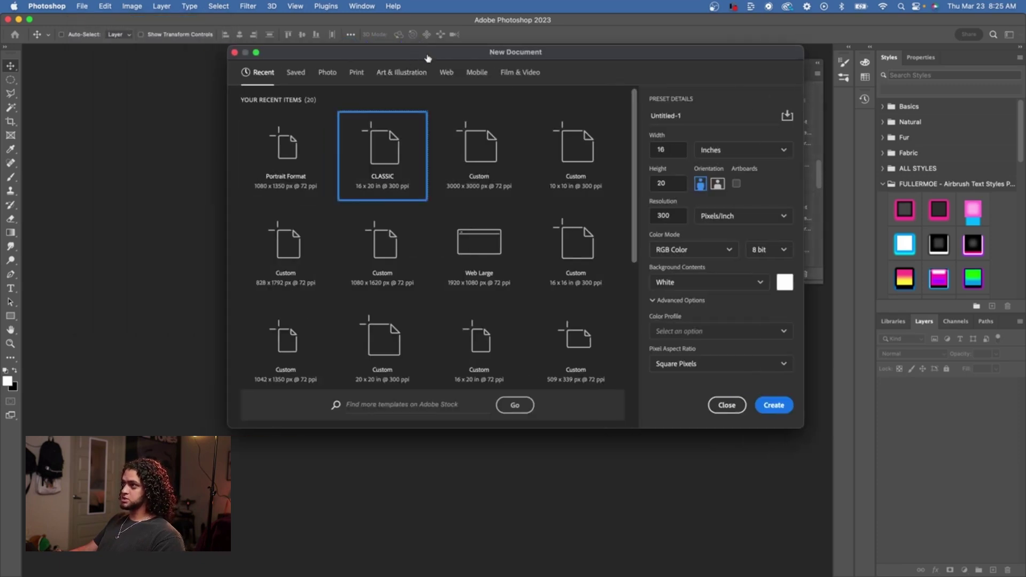
drag(428, 59, 389, 78)
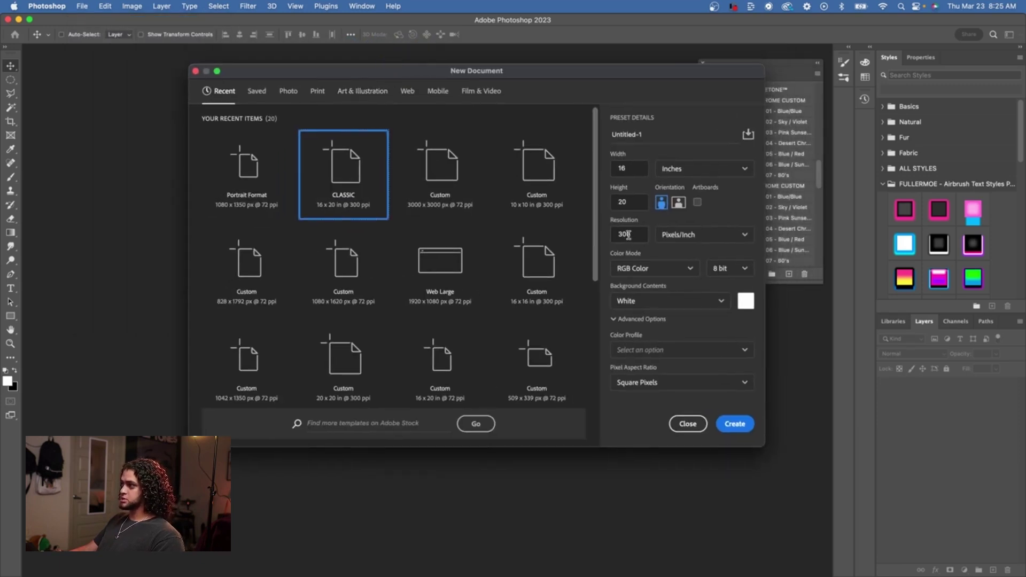
drag(639, 235, 608, 239)
text(300)
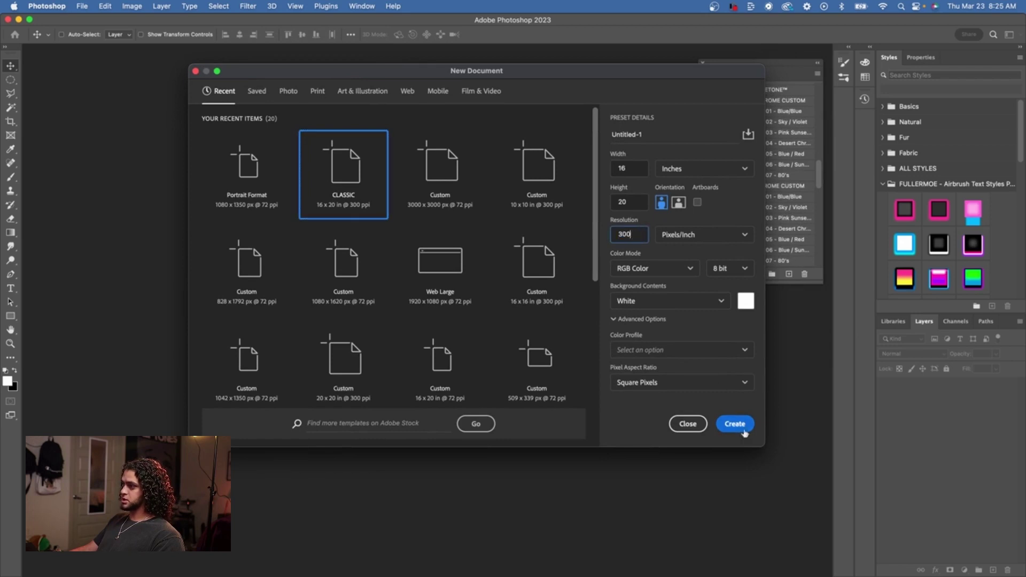
click(742, 431)
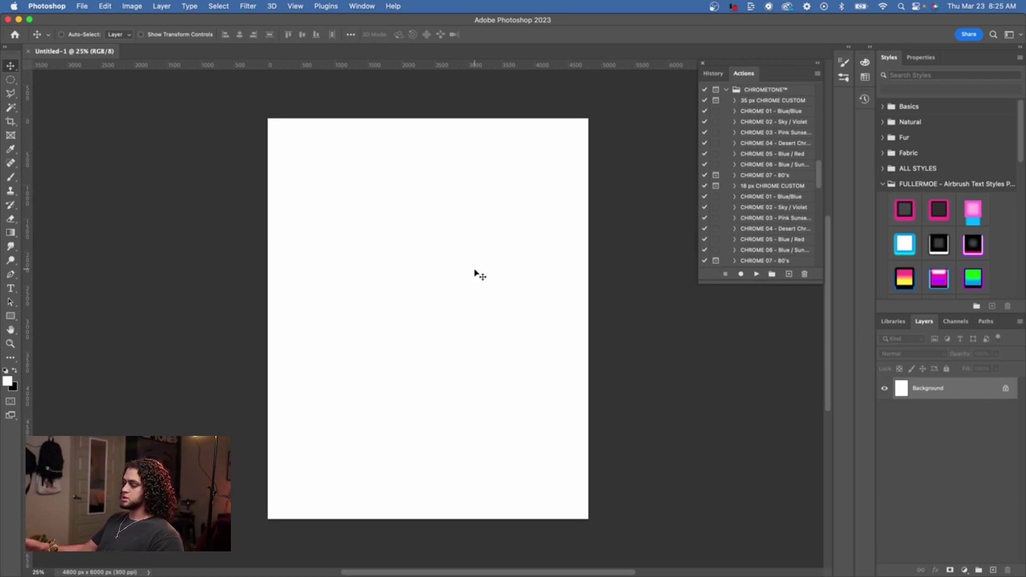
key(super+BackSpace)
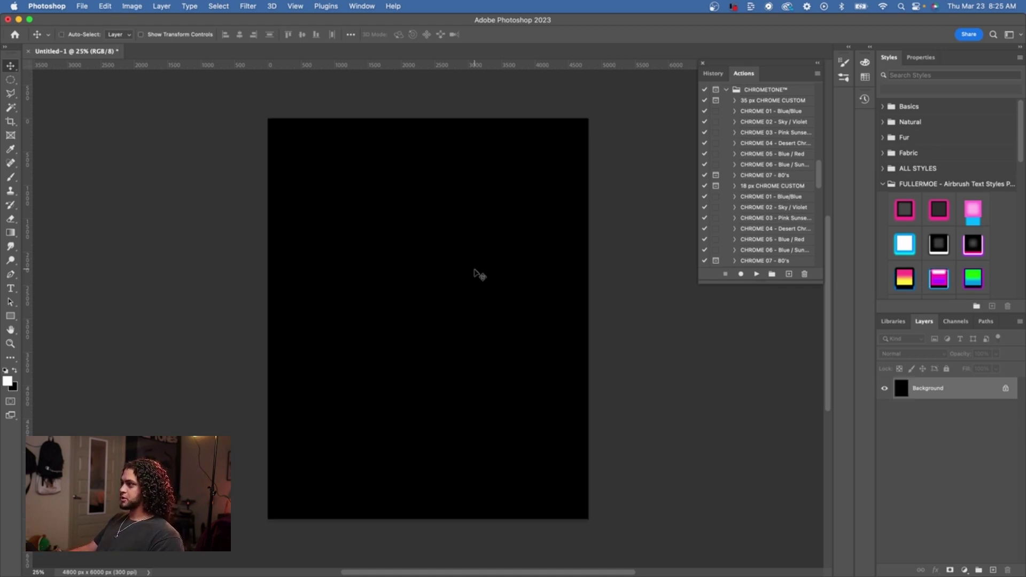
Place the LOGO3 logo on the black canvas and scale it to about 170%
drag(479, 275, 470, 265)
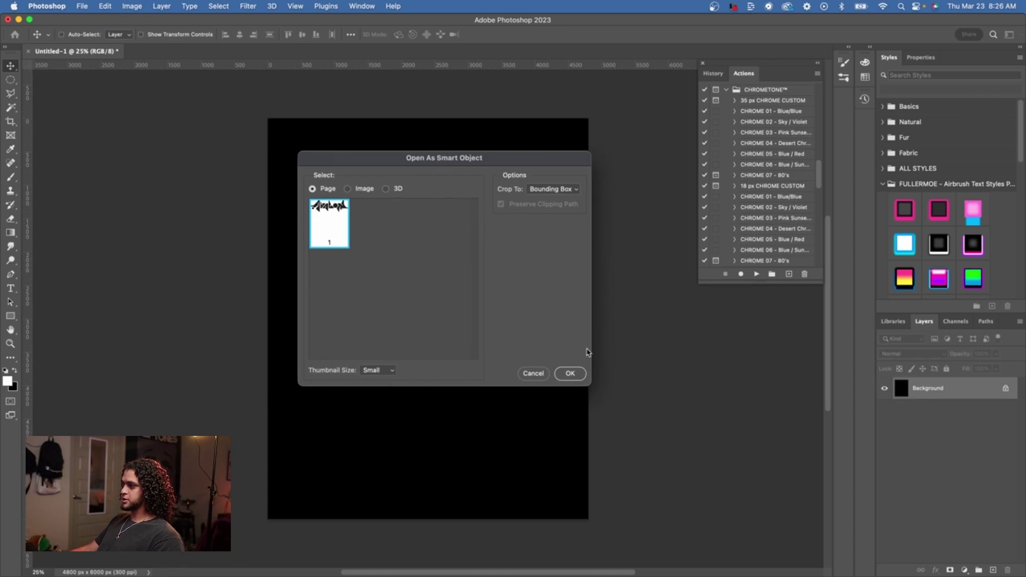
click(570, 373)
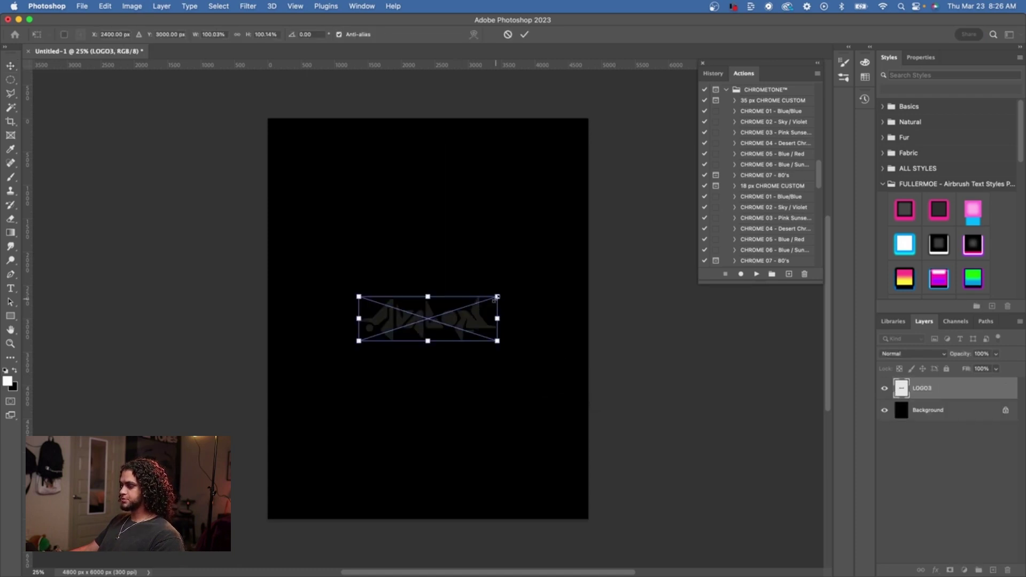
drag(497, 297, 549, 289)
mouse_move(424, 313)
mouse_down()
mouse_move(431, 294)
mouse_move(431, 327)
mouse_move(424, 309)
mouse_up()
drag(548, 276, 527, 293)
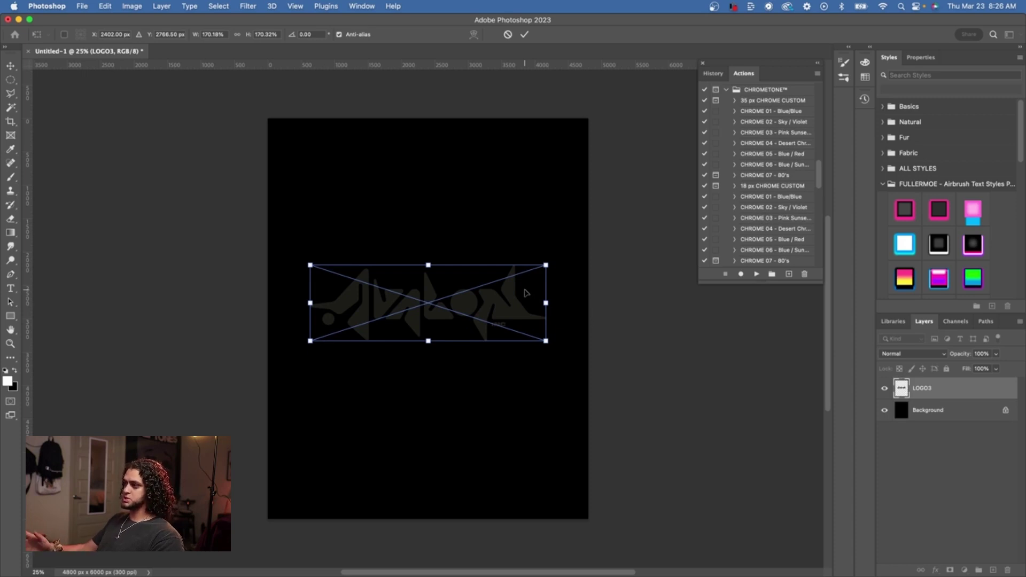
key(Return)
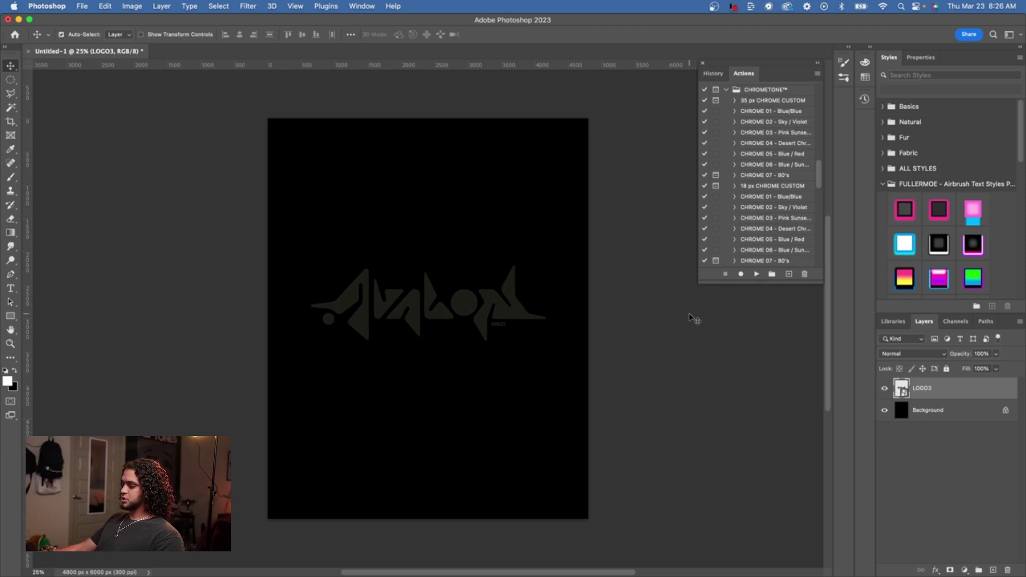
Apply Levels so the logo turns solid white, then rasterize the LOGO3 layer
key(super+l)
key(Return)
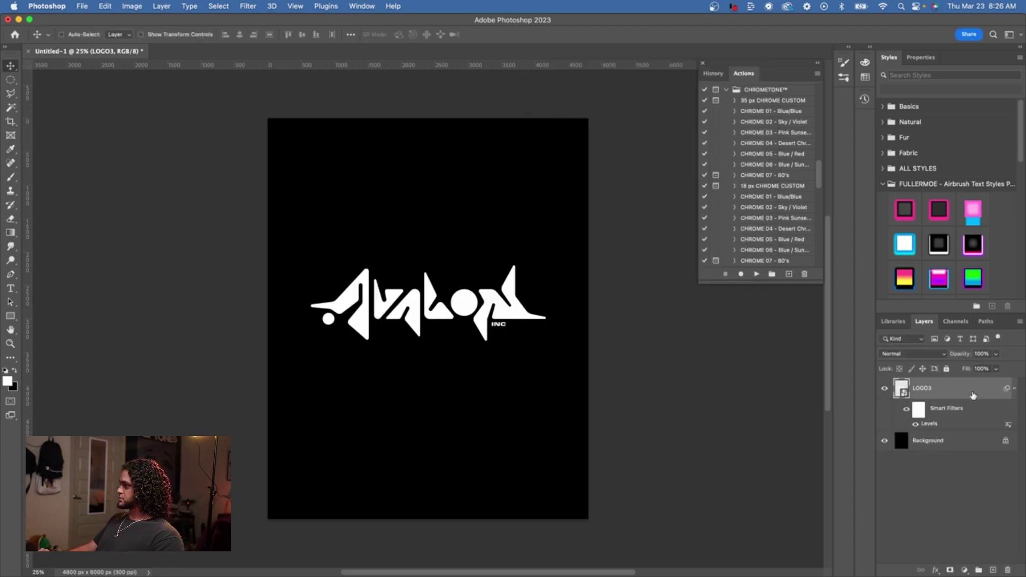
right_click(972, 393)
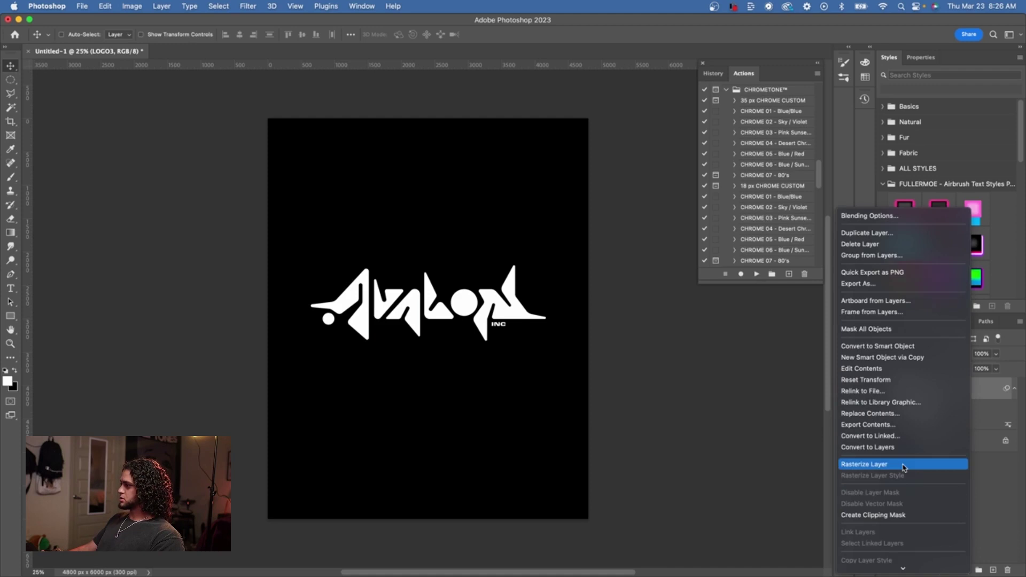
click(902, 464)
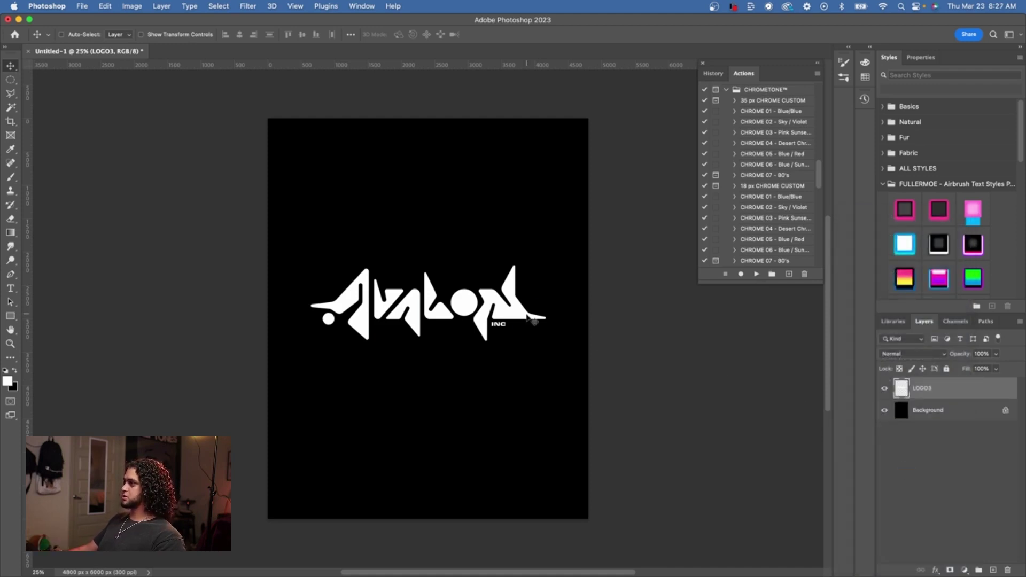
Nudge the logo up, float the Actions list beside the canvas, and select 35 px CHROME CUSTOM
drag(526, 315, 526, 308)
drag(746, 70, 666, 143)
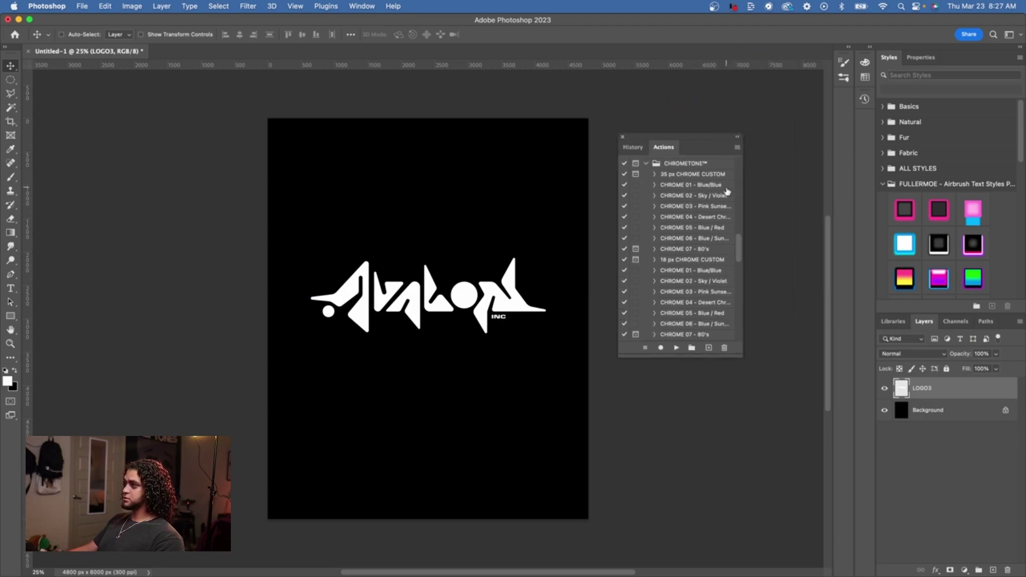
click(699, 177)
click(678, 261)
click(688, 176)
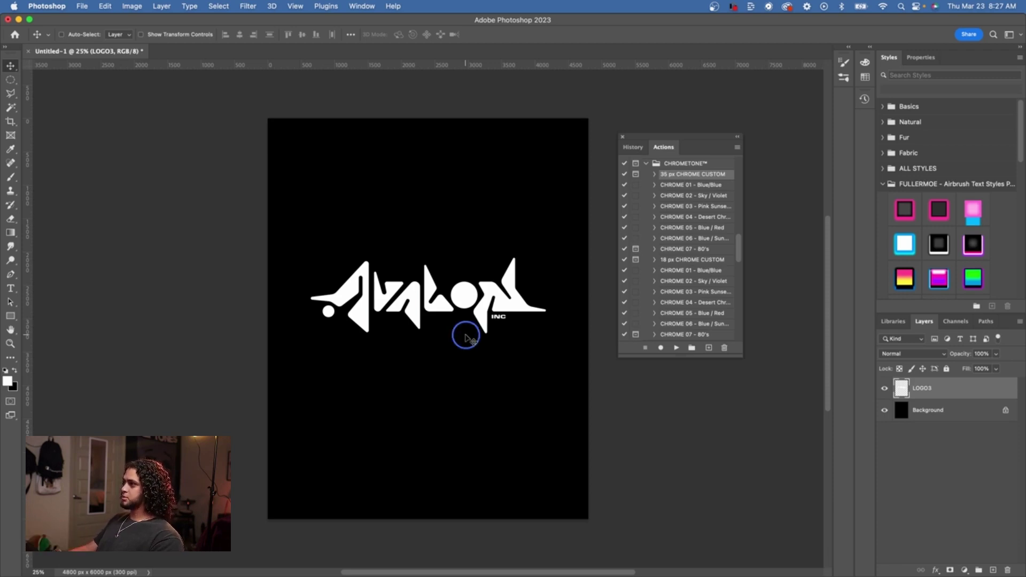
Raise the logo, add a 'Chrome' text layer below it, and scale the text up
drag(465, 335, 465, 302)
key(t)
click(366, 396)
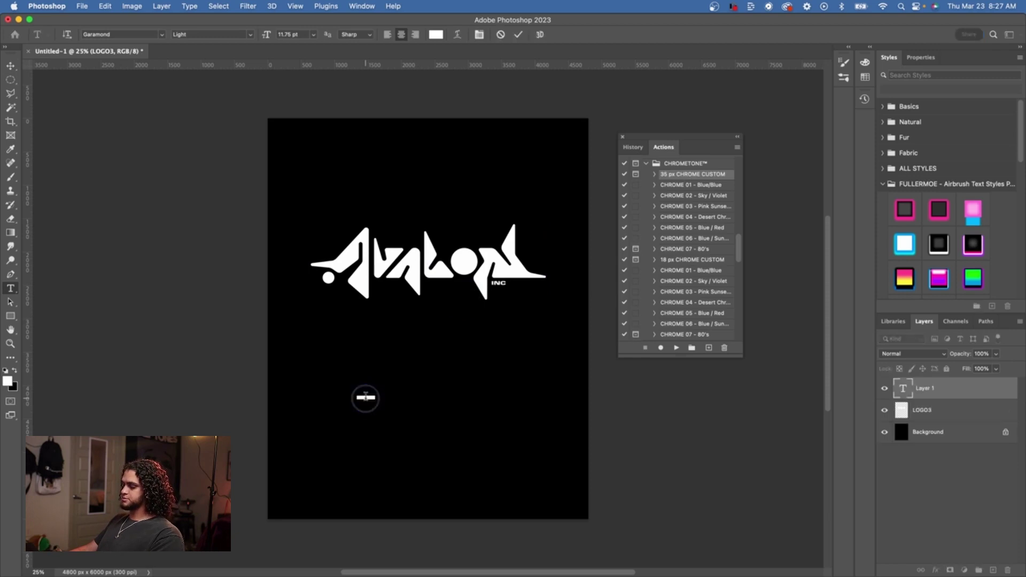
text(Chrome)
click(518, 34)
key(super+t)
drag(381, 394, 497, 358)
key(Return)
Compare the 18 px and 35 px CHROME CUSTOM actions while repositioning the Chrome text
click(692, 260)
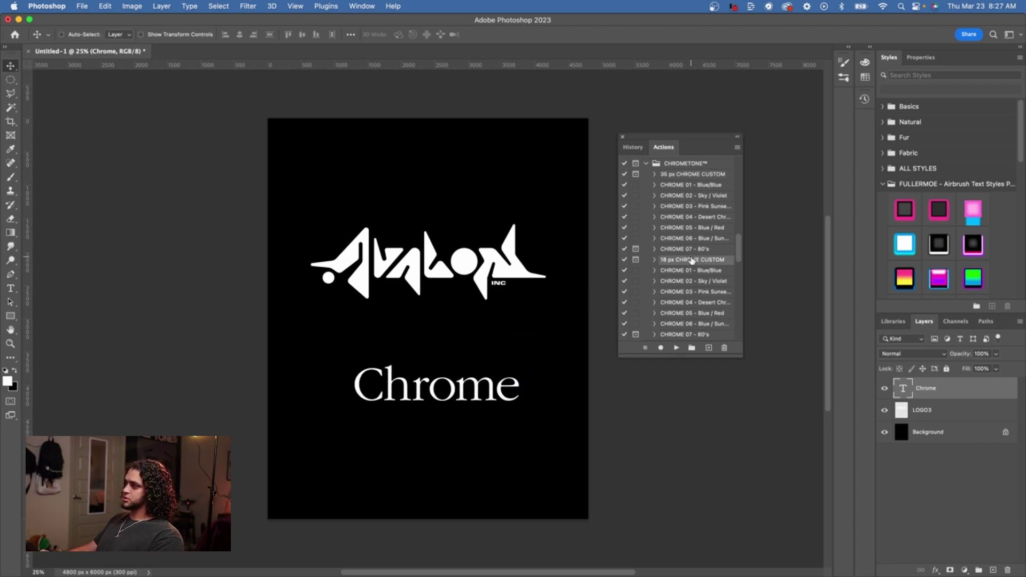
click(706, 175)
drag(547, 378, 535, 362)
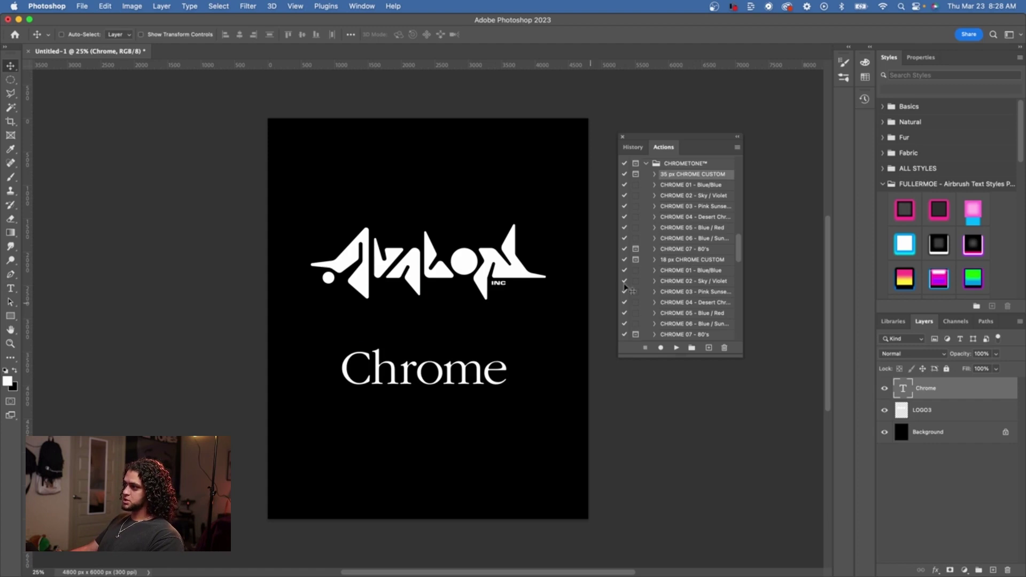
click(681, 265)
click(684, 178)
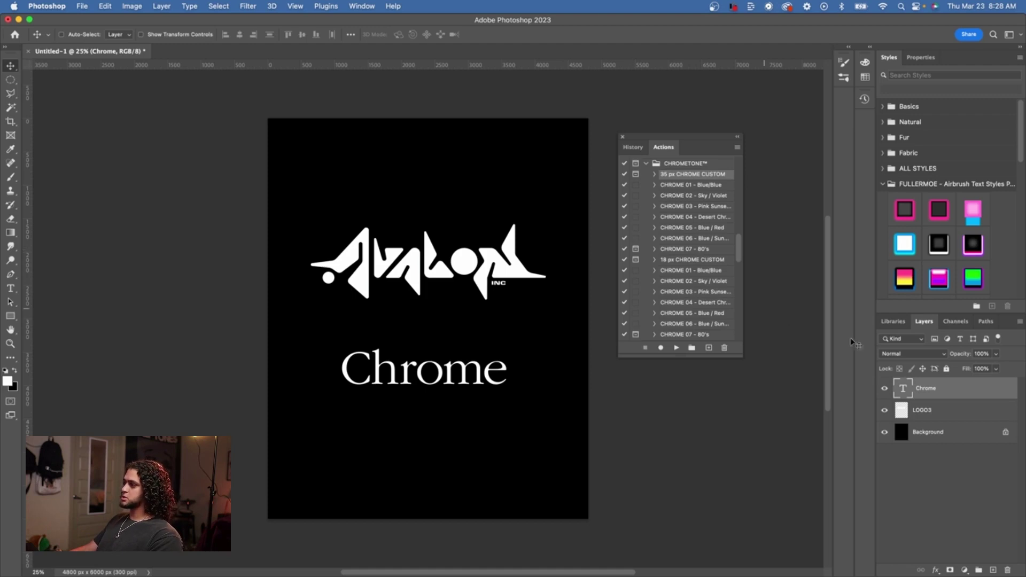
click(677, 264)
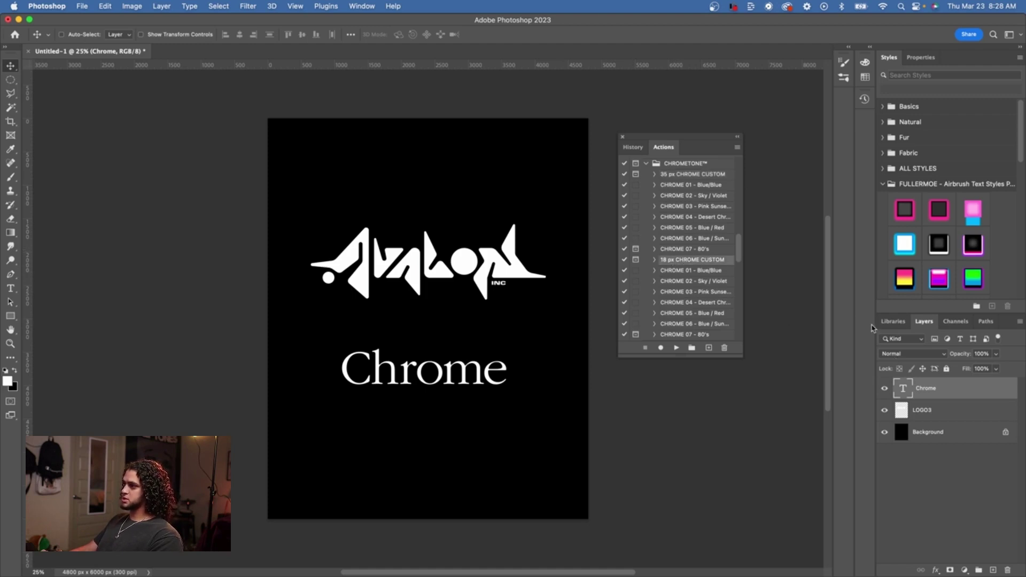
mouse_move(495, 377)
mouse_down()
mouse_move(485, 375)
mouse_move(506, 375)
mouse_up()
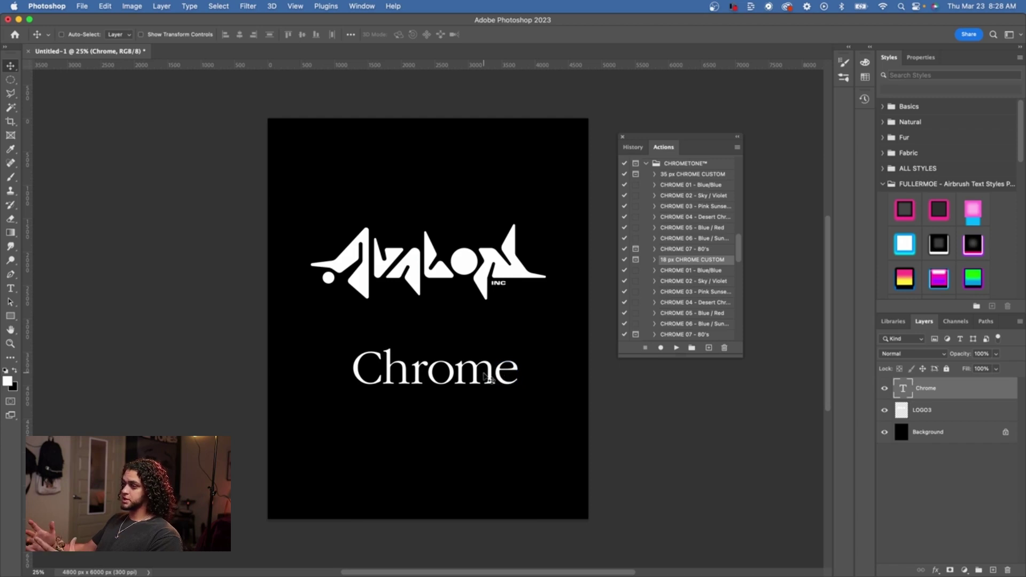
Enlarge the Chrome text to about 172% and shift it left
key(super+t)
drag(519, 343, 580, 322)
key(Return)
drag(562, 362, 559, 363)
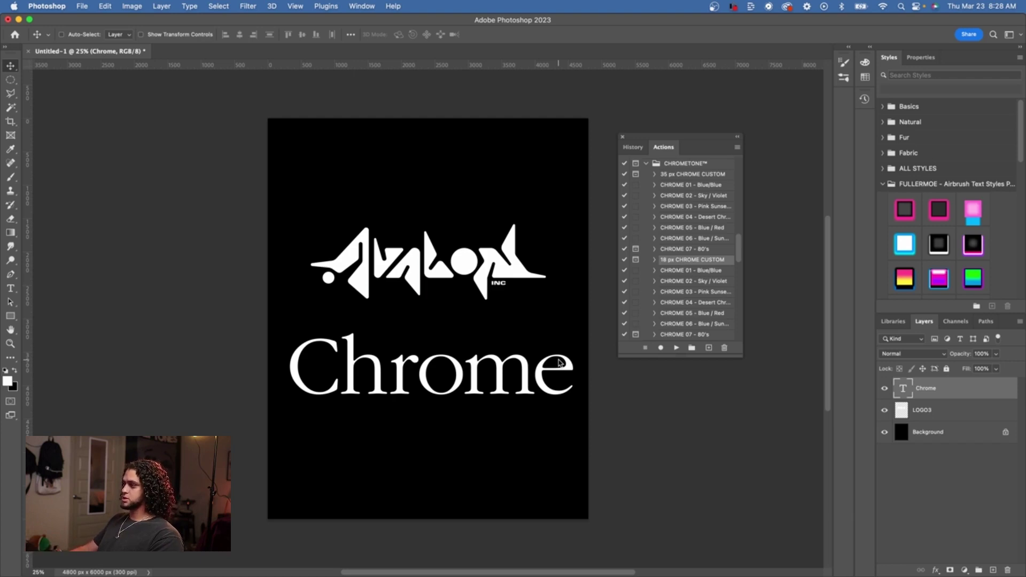
Delete the Chrome text layer and move the logo back to the page centre
key(Delete)
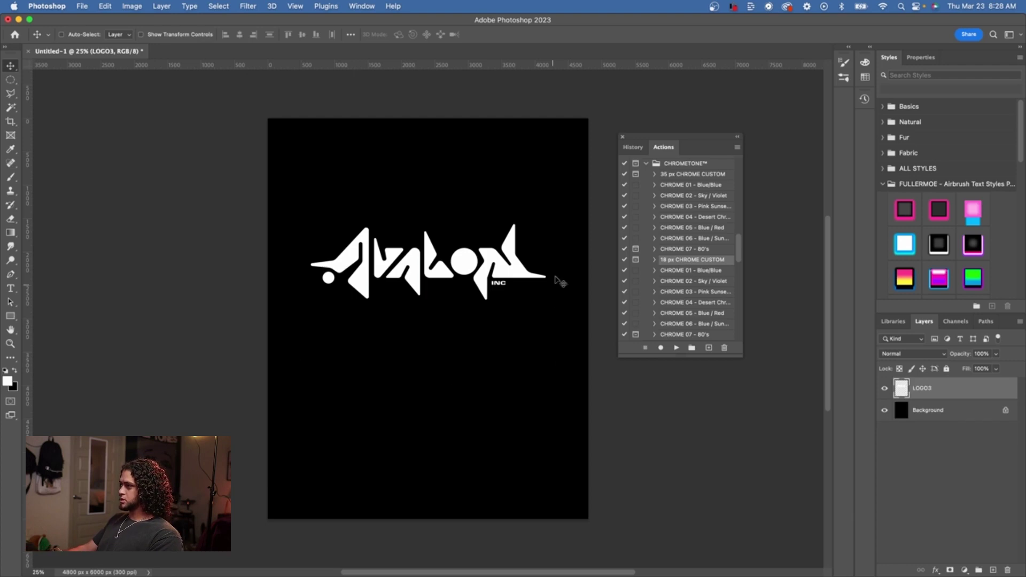
drag(452, 246, 453, 305)
drag(667, 138, 669, 149)
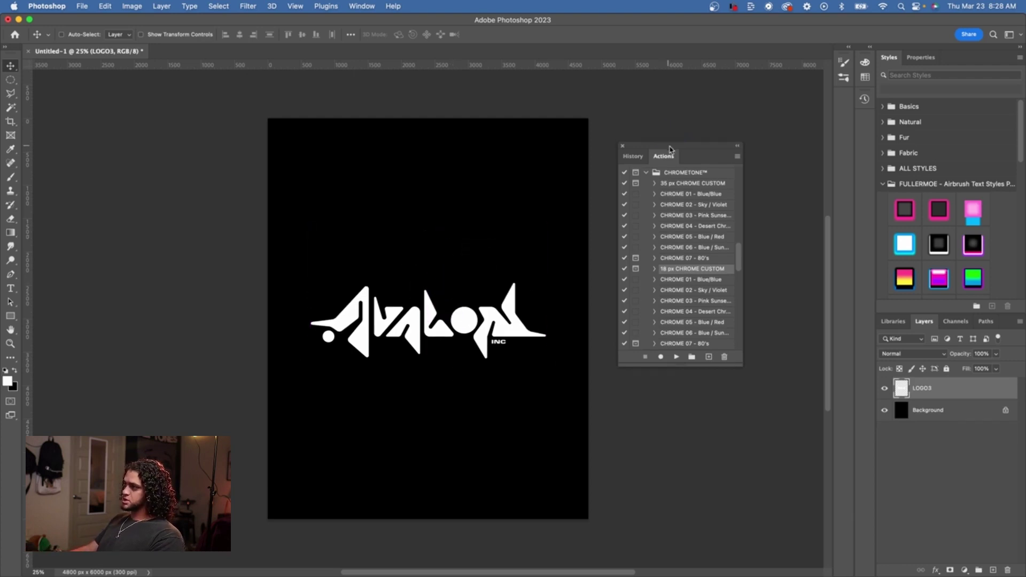
Browse the CHROME 01–07 presets, nudge the logo up, and select CHROME 04 - Desert Chrome
click(686, 185)
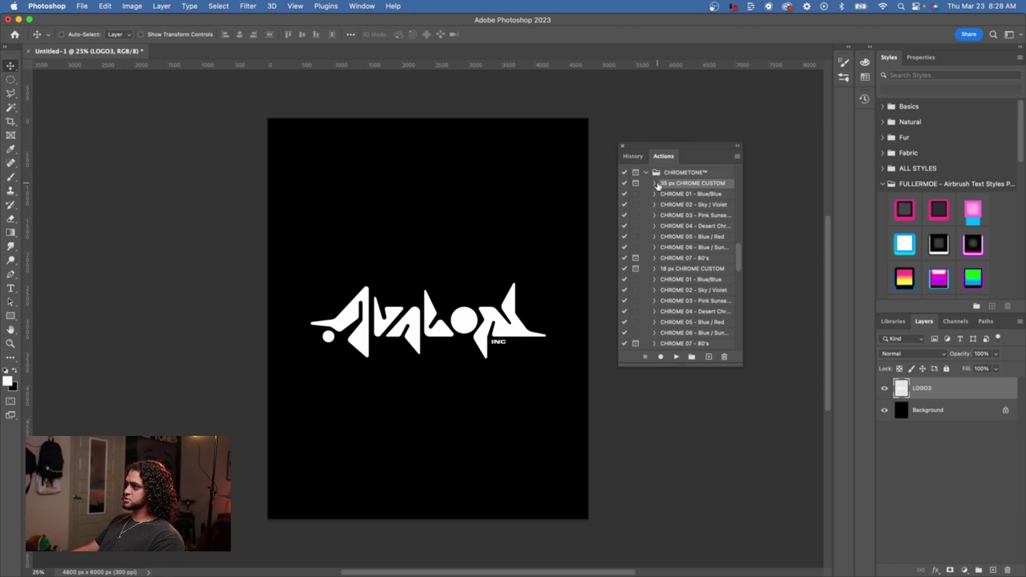
click(698, 196)
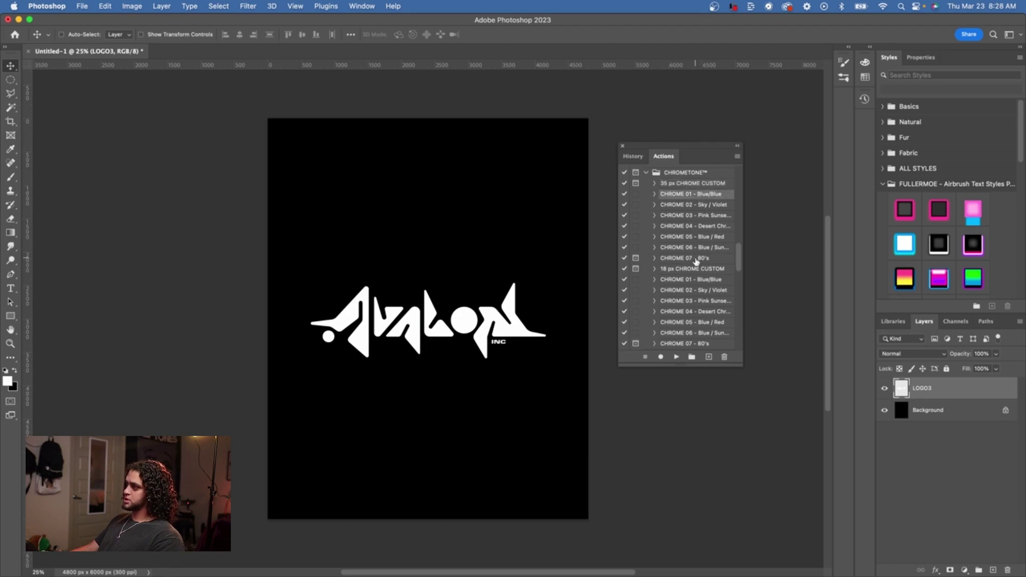
shift+click(696, 258)
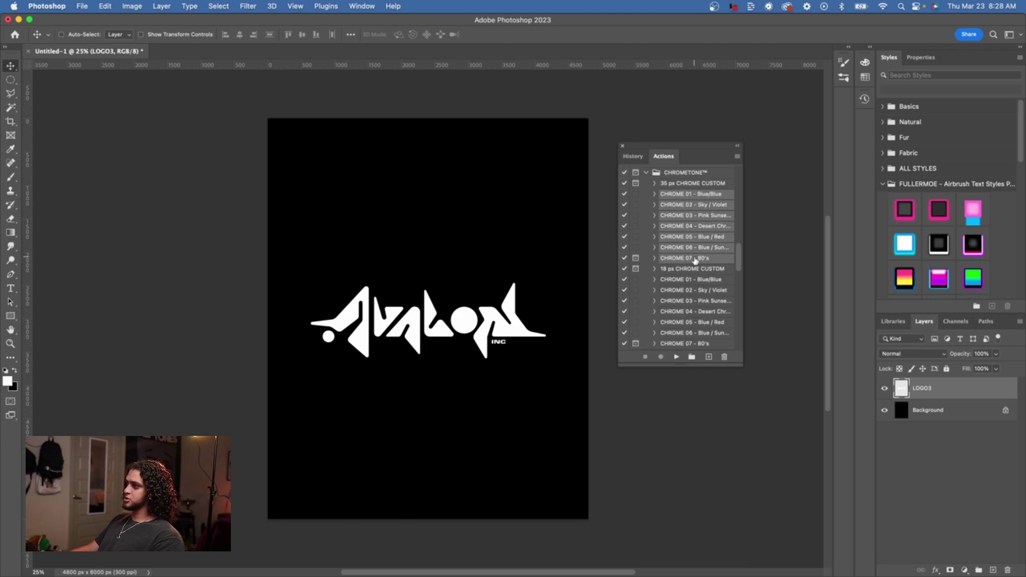
click(690, 193)
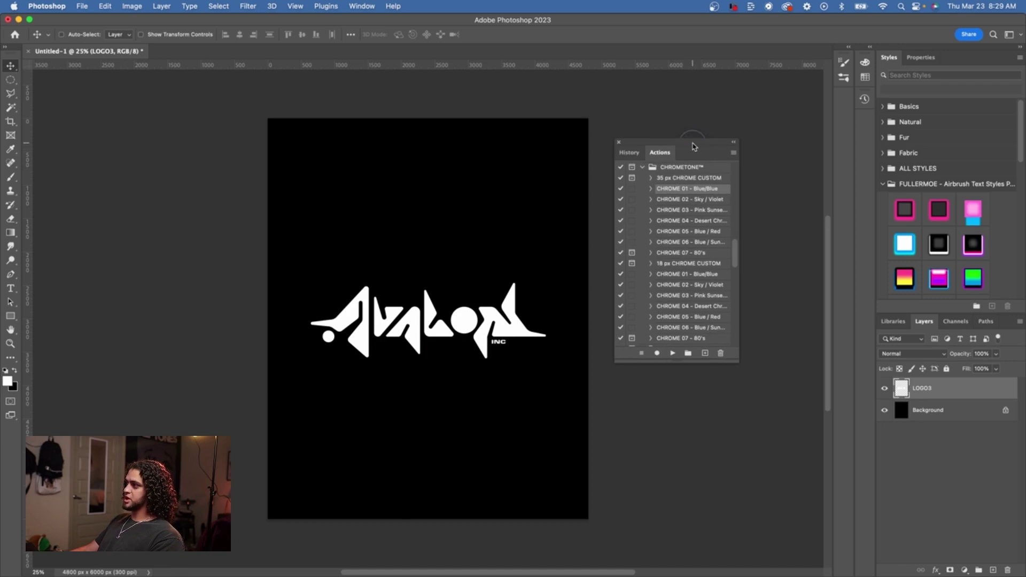
drag(698, 142, 695, 138)
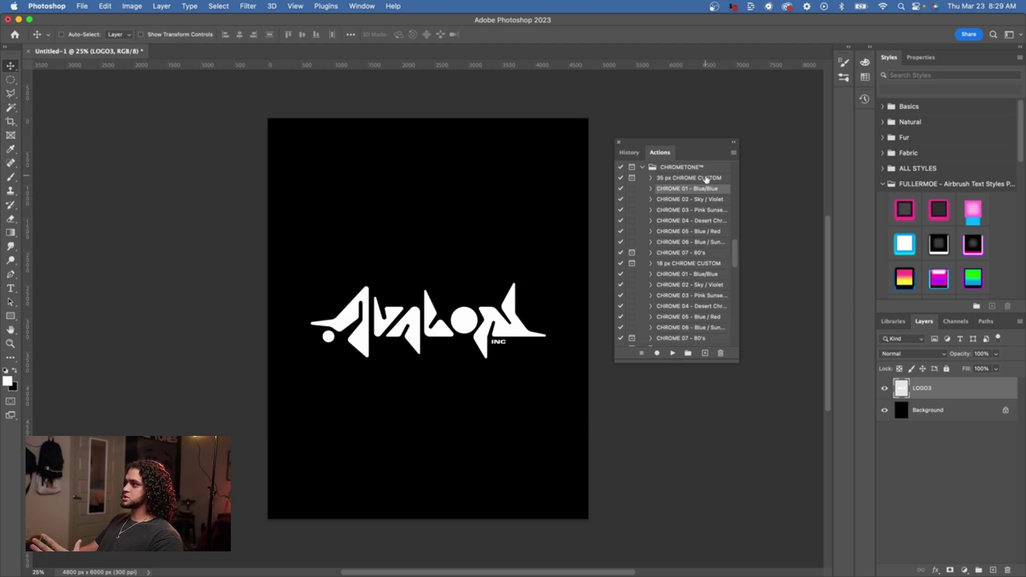
click(705, 177)
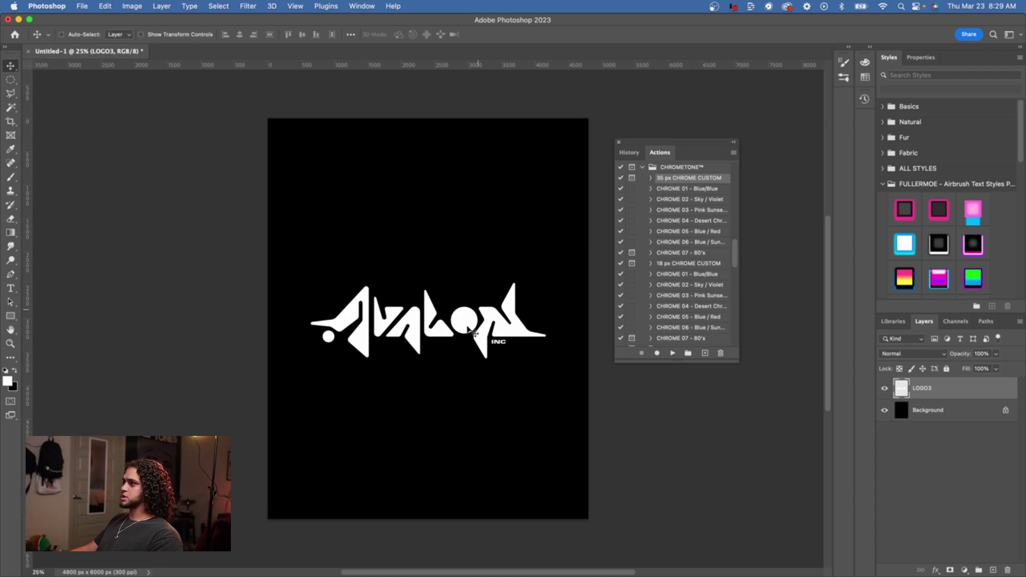
drag(470, 330, 471, 324)
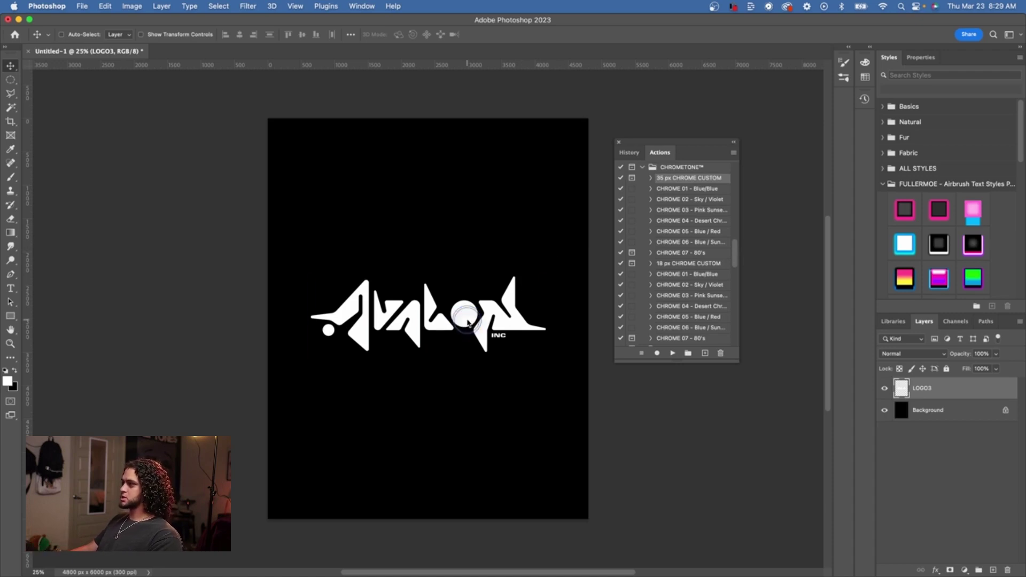
click(710, 221)
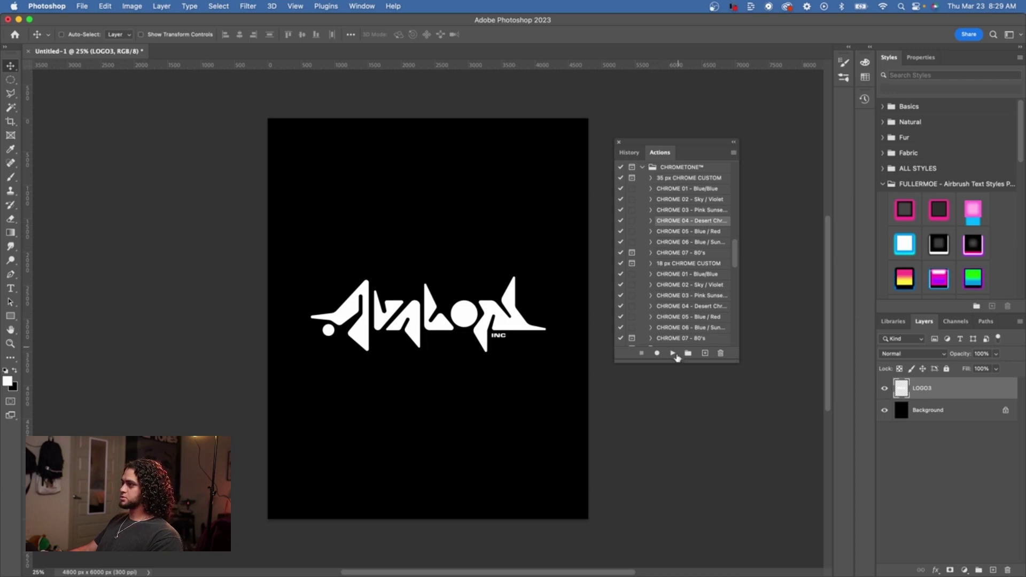
Run the CHROME 04 desert chrome action on the logo and zoom in to inspect it
click(673, 354)
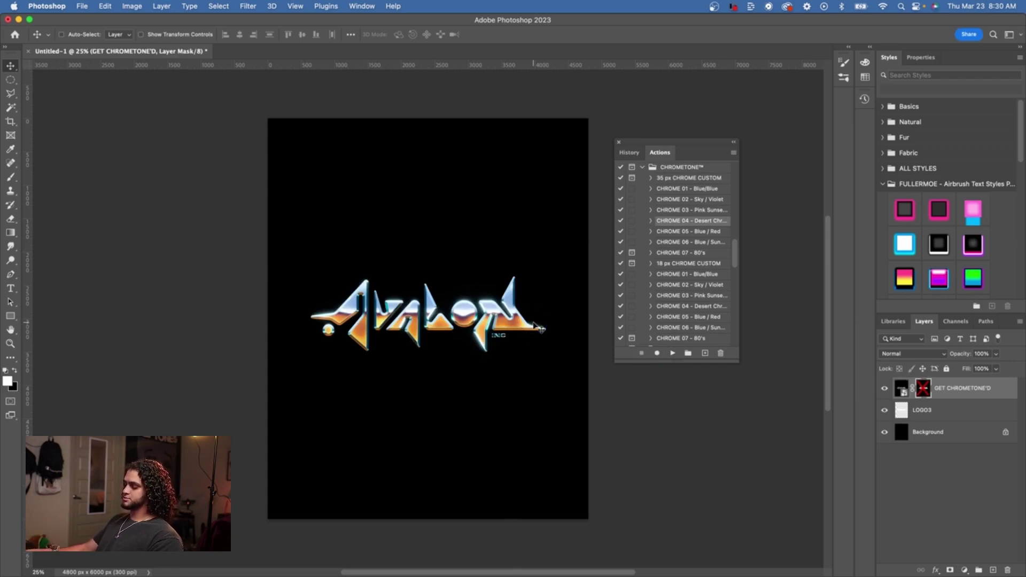
scroll(533, 324, up, 2)
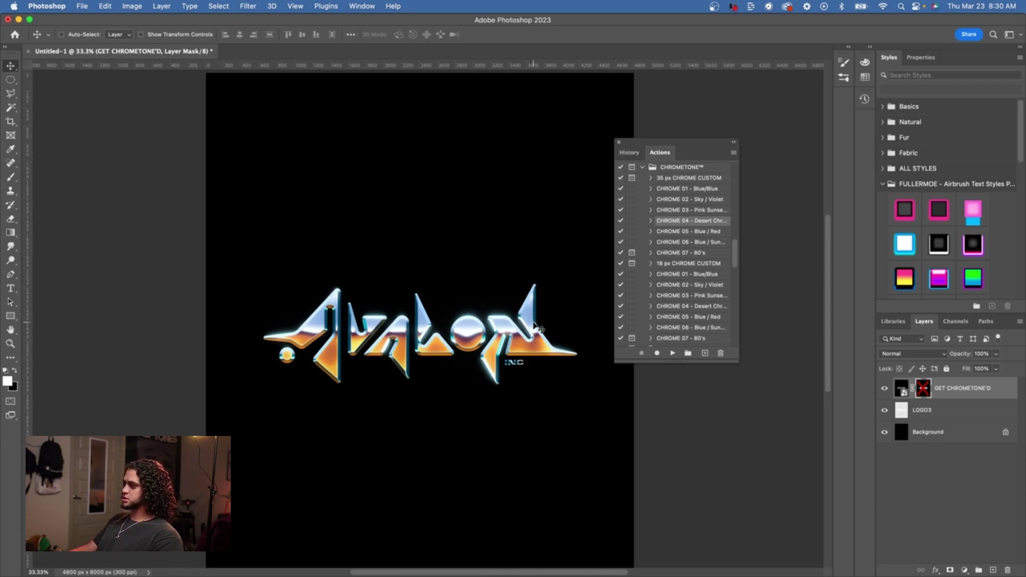
drag(534, 326, 531, 428)
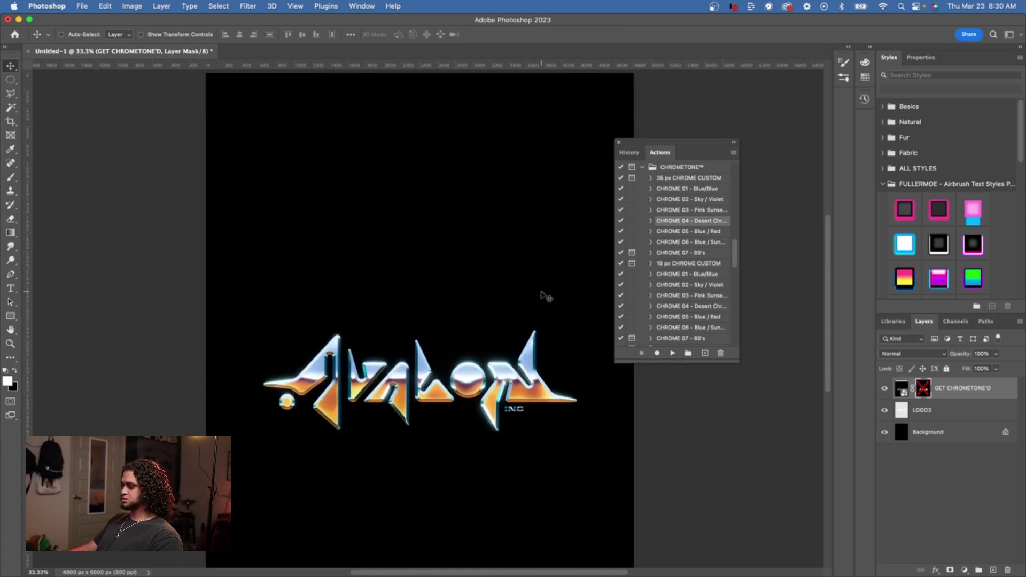
key(super+z)
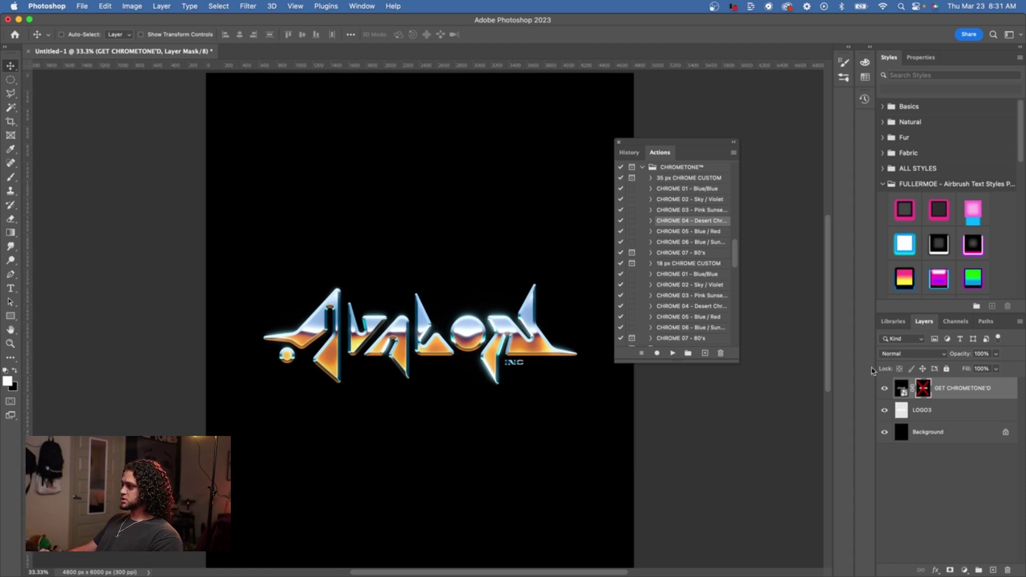
Toggle the chrome layer's mask and shift the chrome logo to compare with the white logo
shift+click(924, 391)
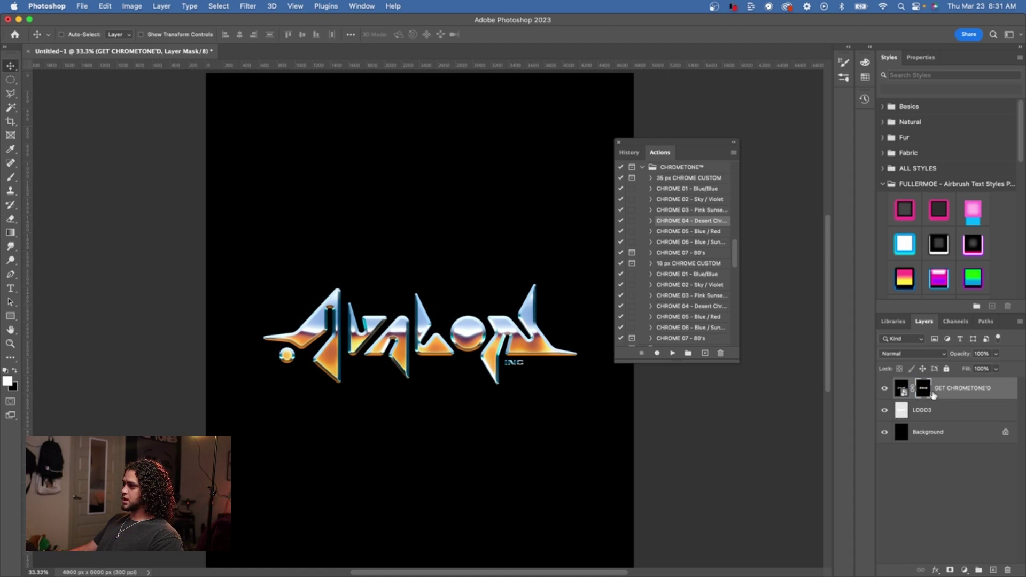
drag(487, 378, 503, 327)
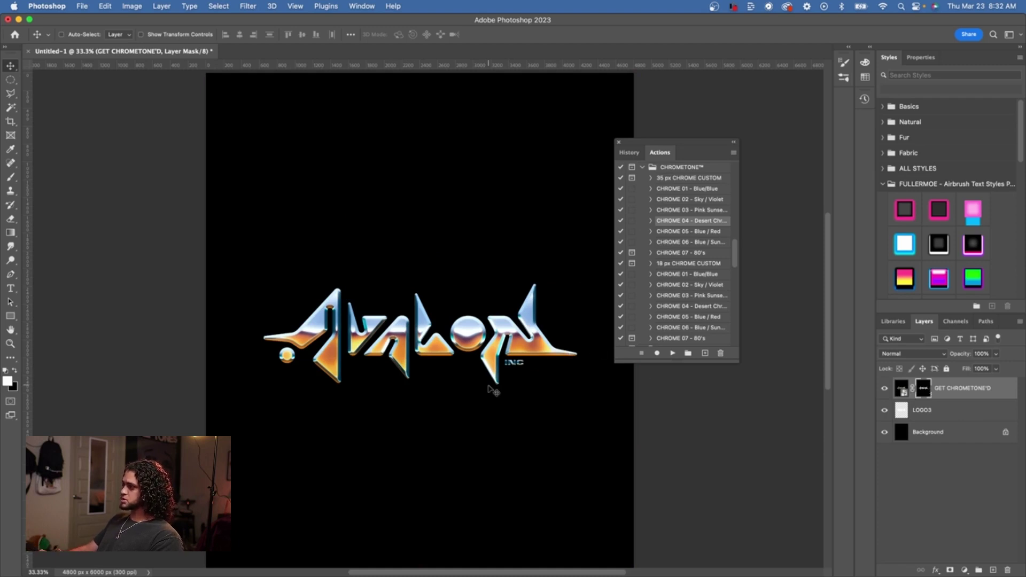
drag(487, 383, 496, 226)
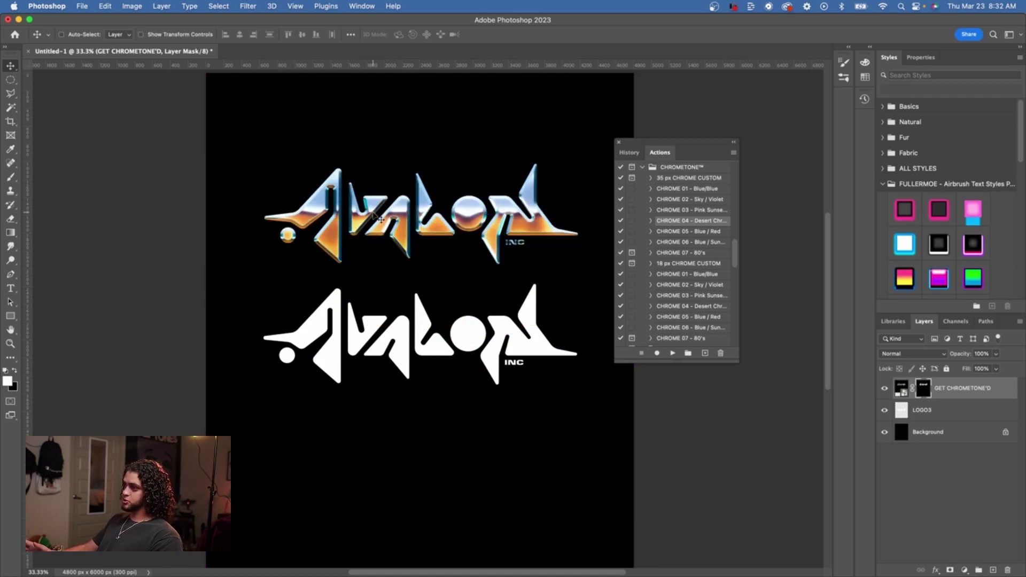
drag(442, 220, 442, 228)
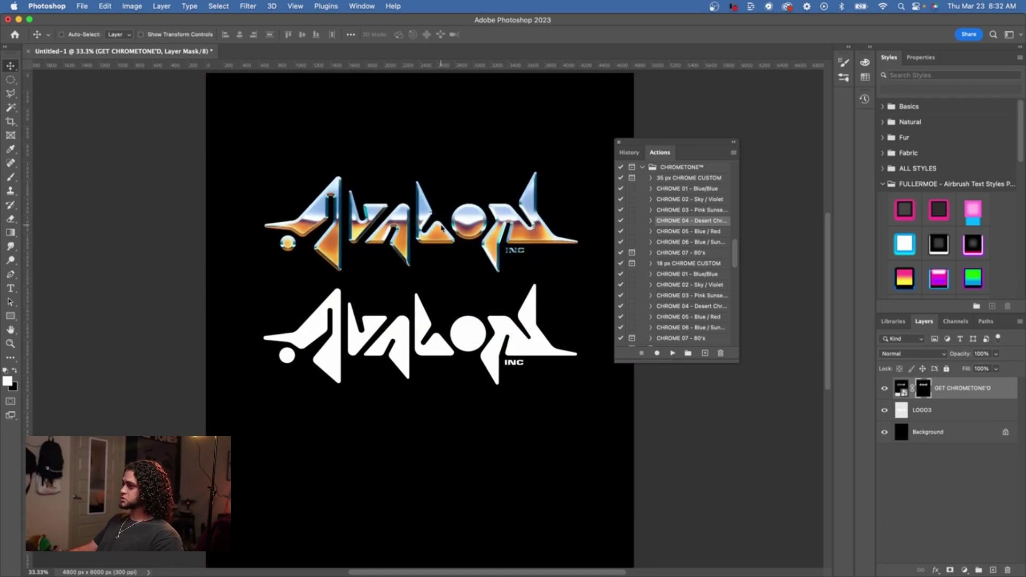
shift+click(923, 392)
Set the chrome layer to Screen blend mode and align it over the white logo
click(909, 353)
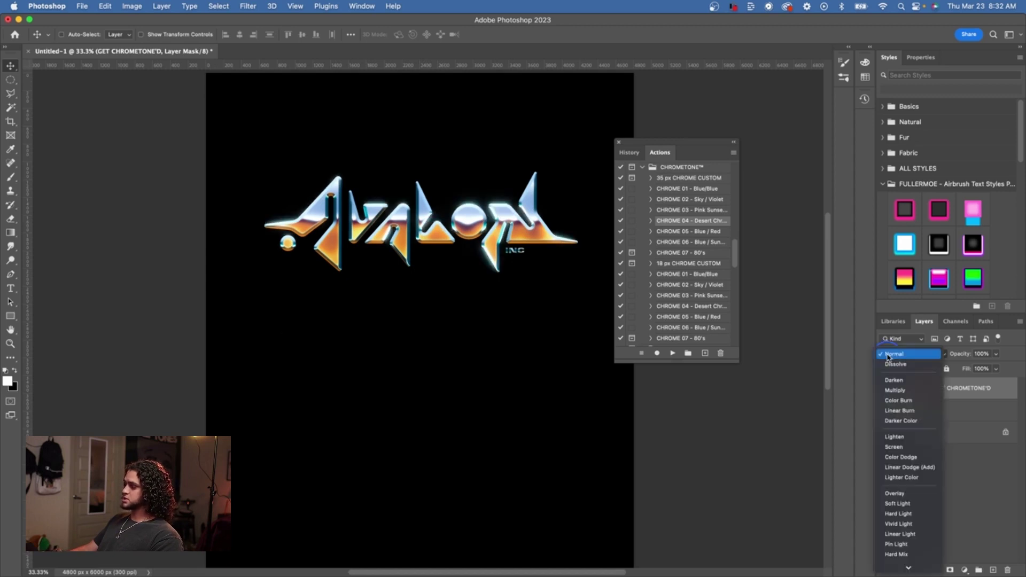
click(909, 447)
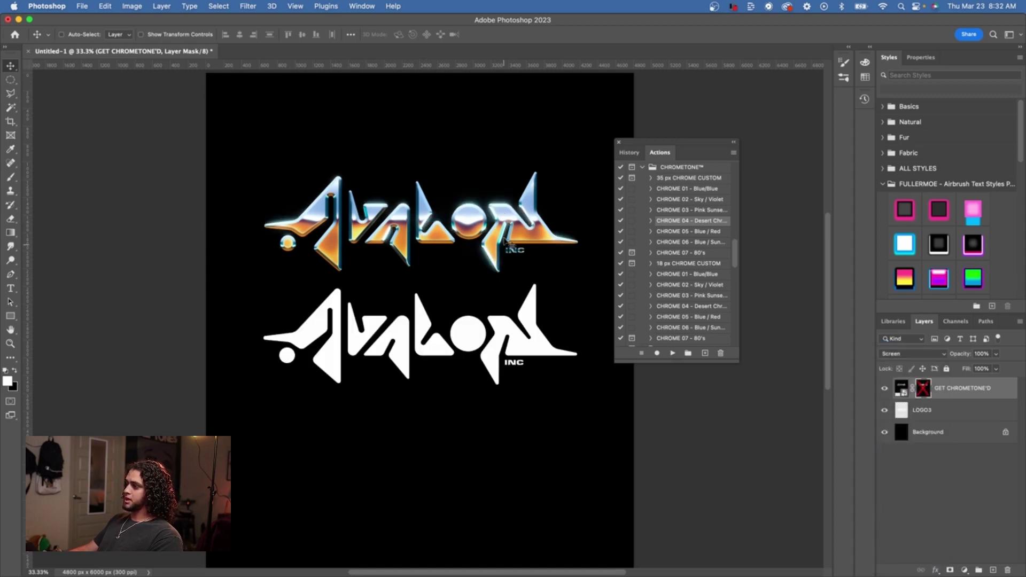
drag(502, 208, 503, 315)
drag(506, 239, 504, 260)
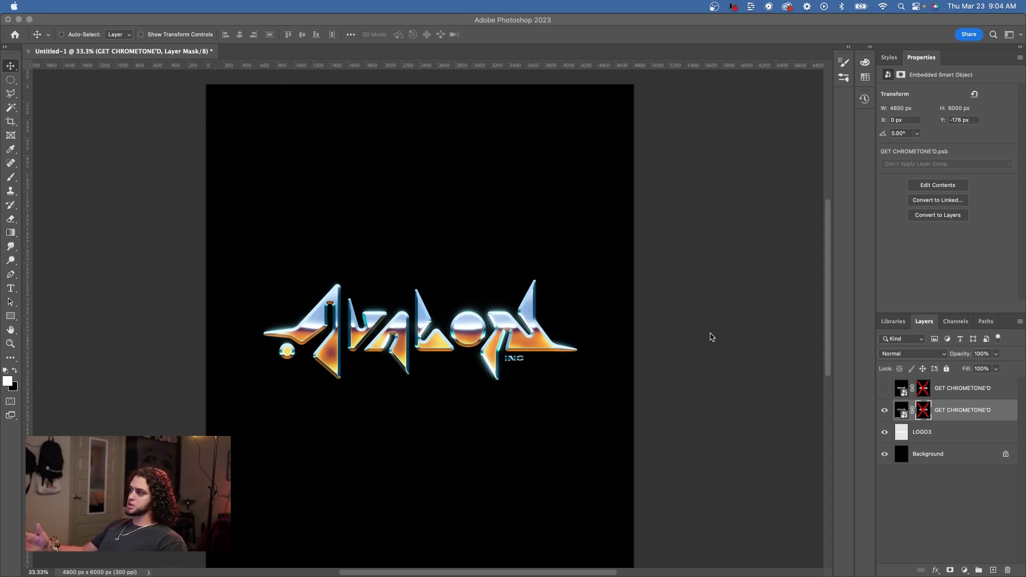
Show and select the top GET CHROMETONE'D copy and hide the lower one for cyan-and-pink chrome
key(alt+F9)
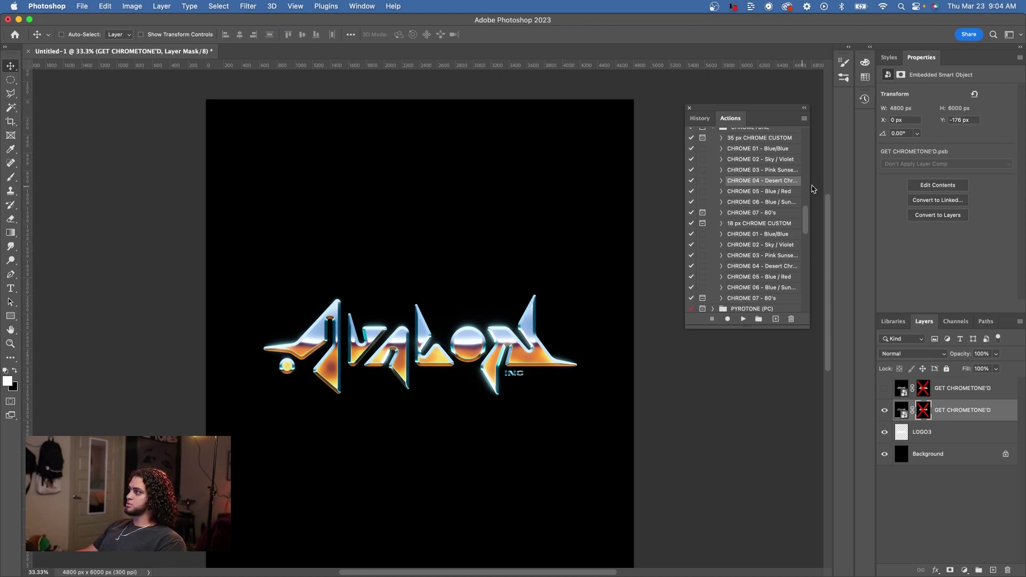
click(885, 388)
click(884, 410)
click(954, 389)
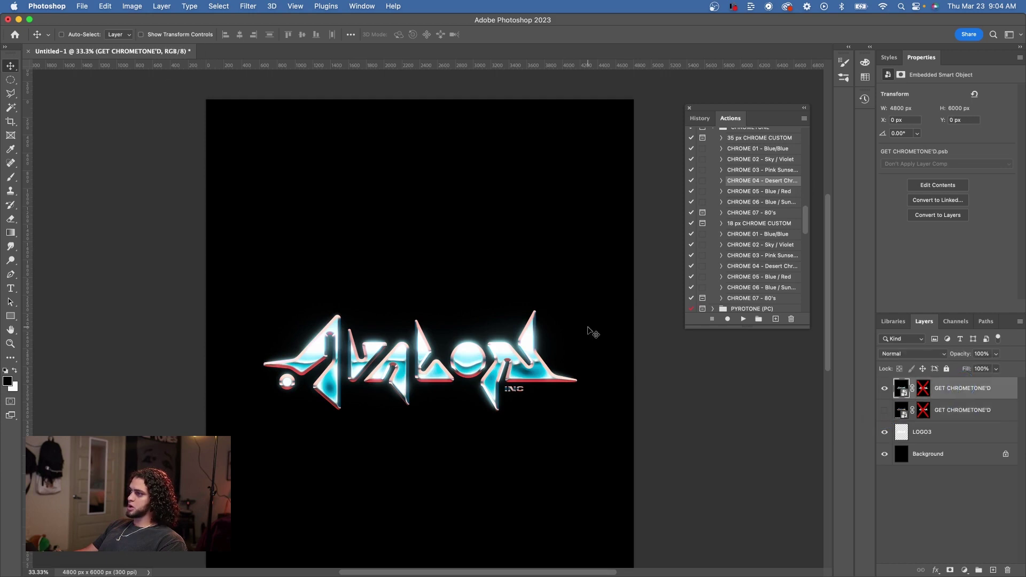
scroll(588, 339, down, 1)
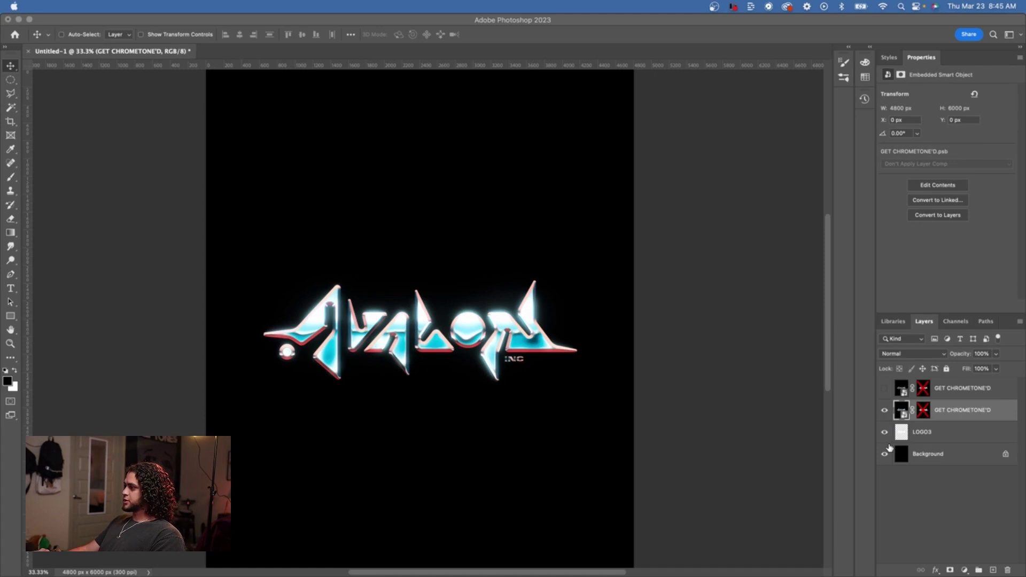
Open the chrome smart object as GET CHROMETONE'D2.psb, zoom in, and expand its group
double_click(904, 411)
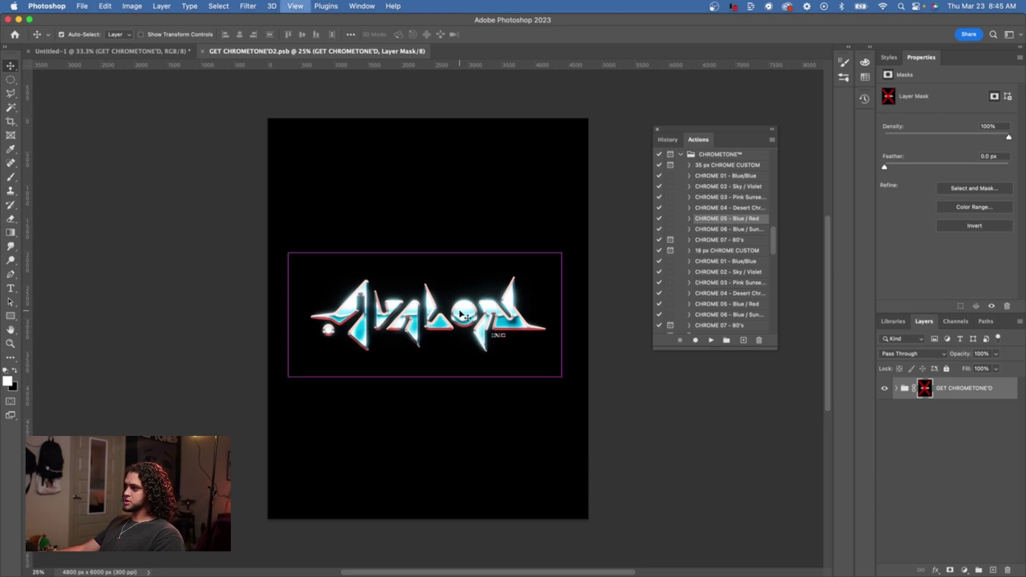
key(super+equal)
click(897, 388)
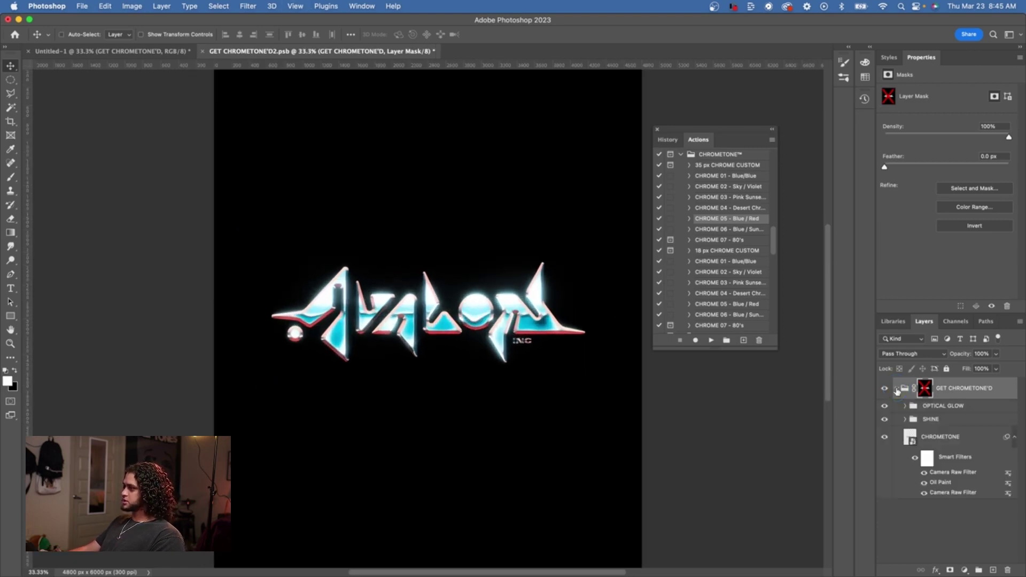
key(super+equal)
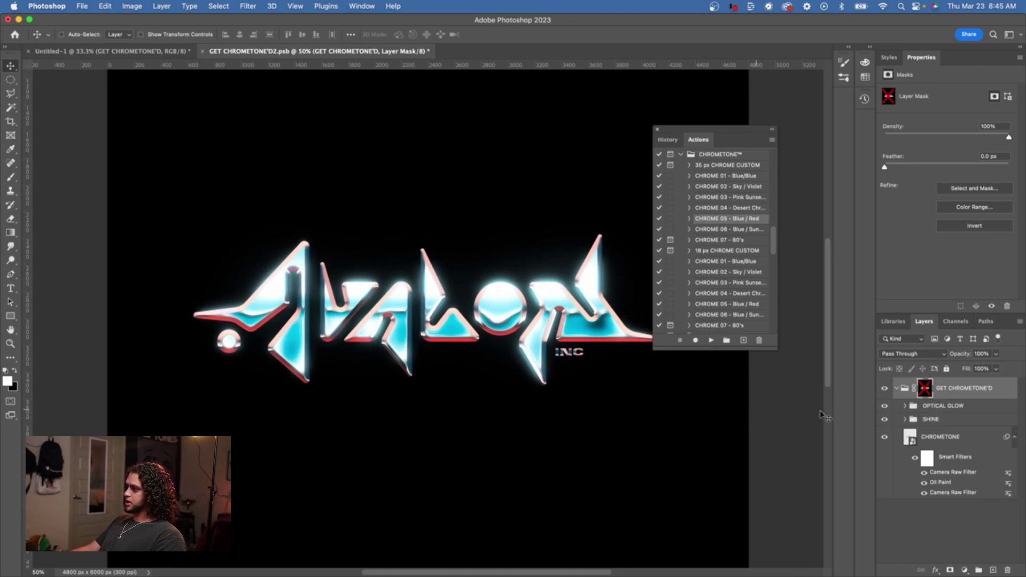
Toggle the SHINE and OPTICAL GLOW layers off and back on to compare their effect
click(882, 422)
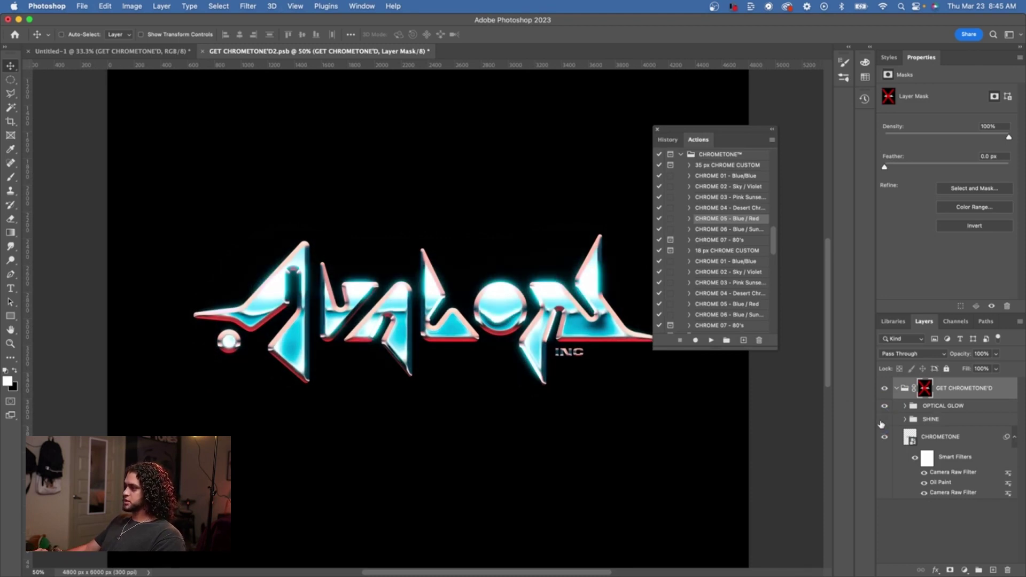
click(884, 420)
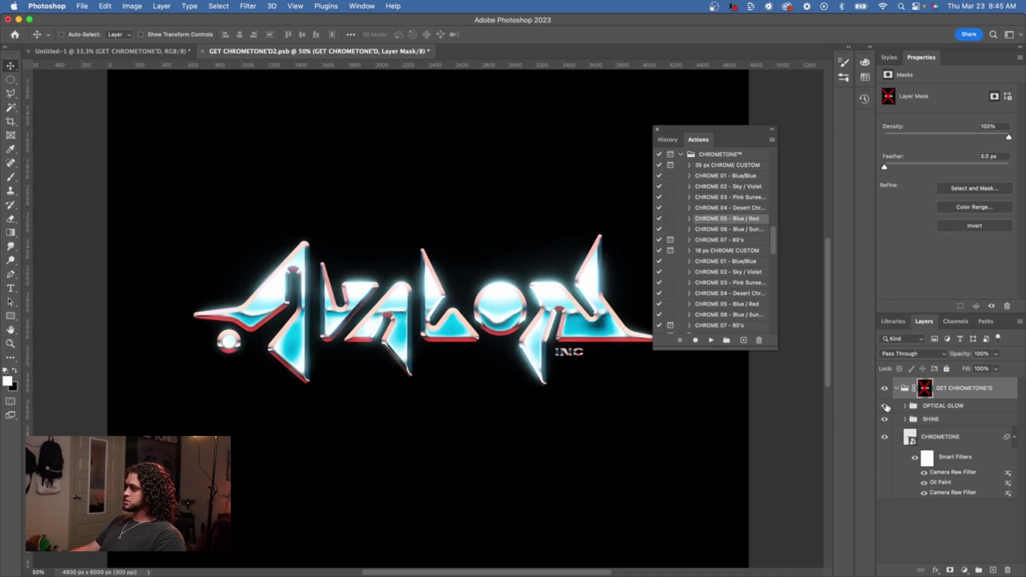
click(886, 407)
click(885, 407)
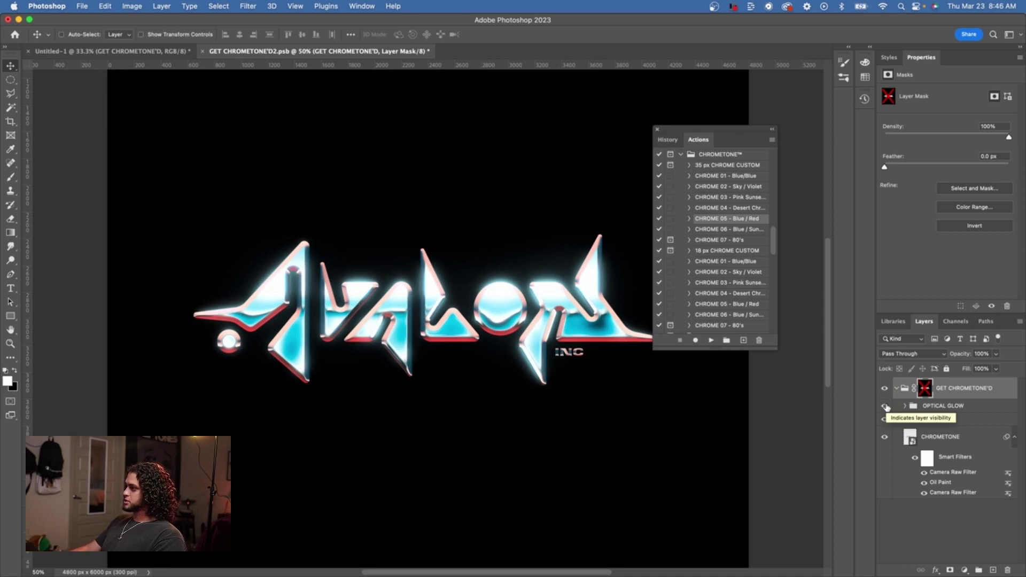
Add a black-filled Layer 1 and move it beneath CHROMETONE at the bottom of the stack
click(955, 439)
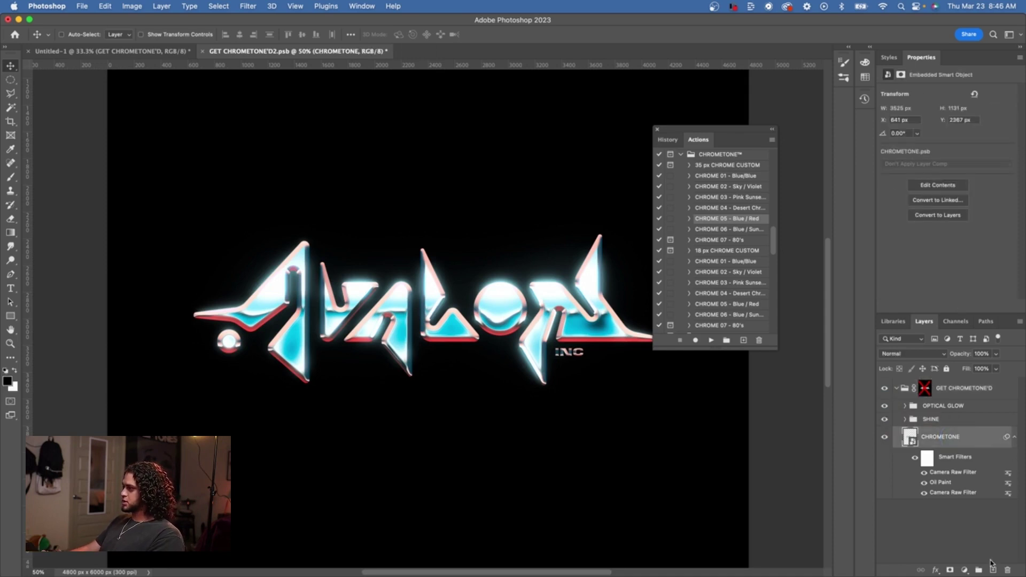
click(993, 570)
key(super+BackSpace)
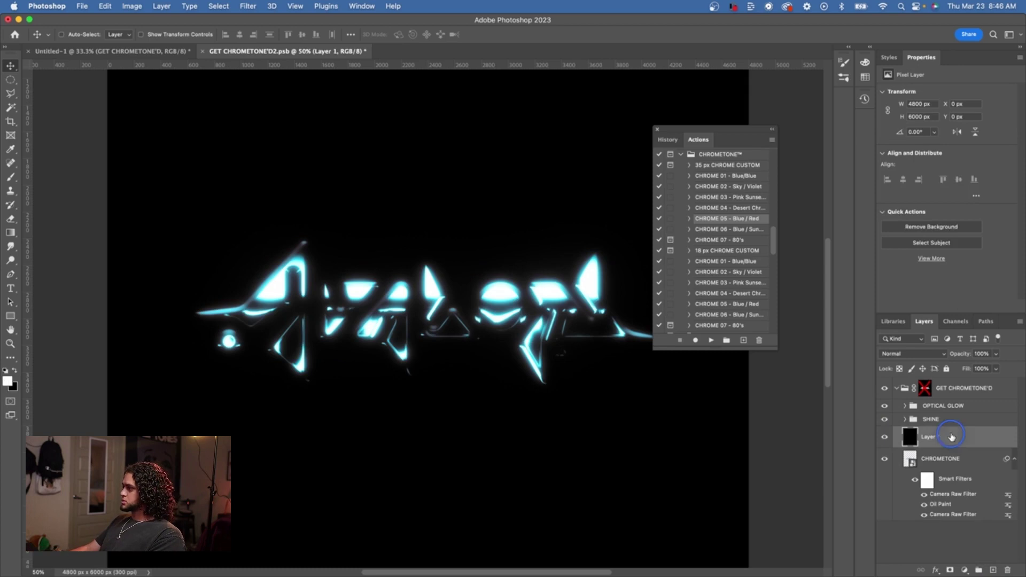
drag(951, 437, 950, 526)
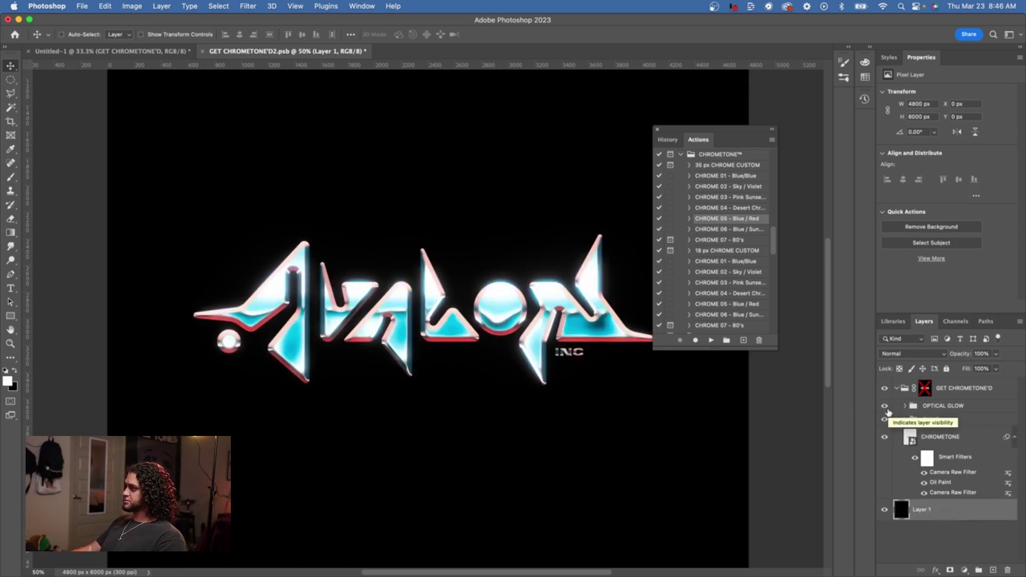
click(887, 438)
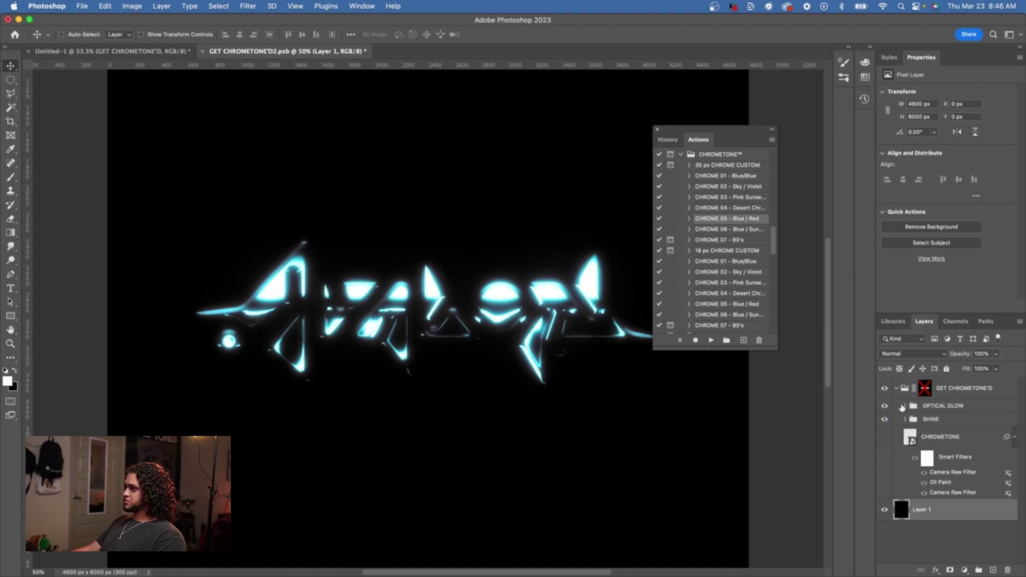
click(885, 437)
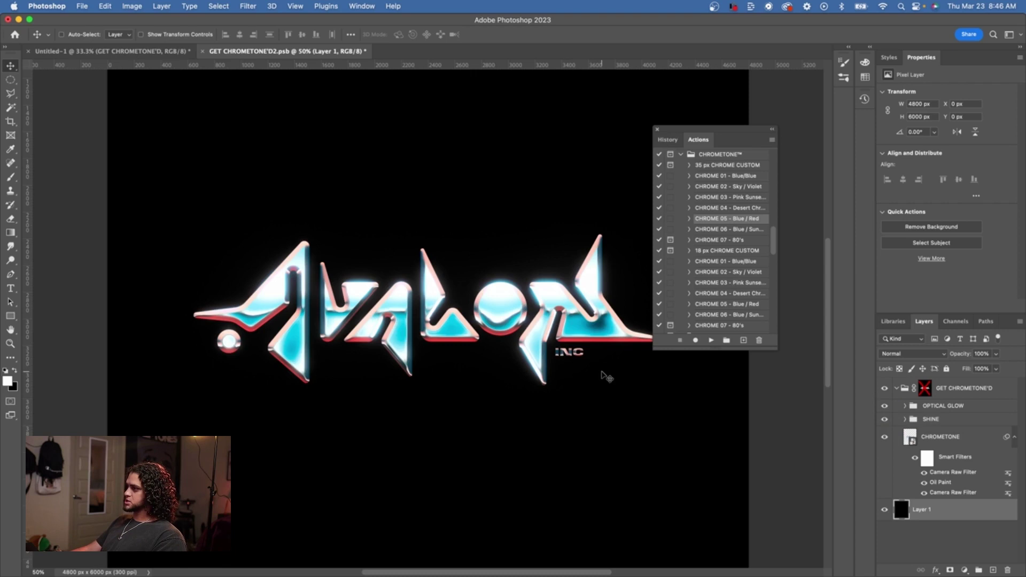
click(904, 420)
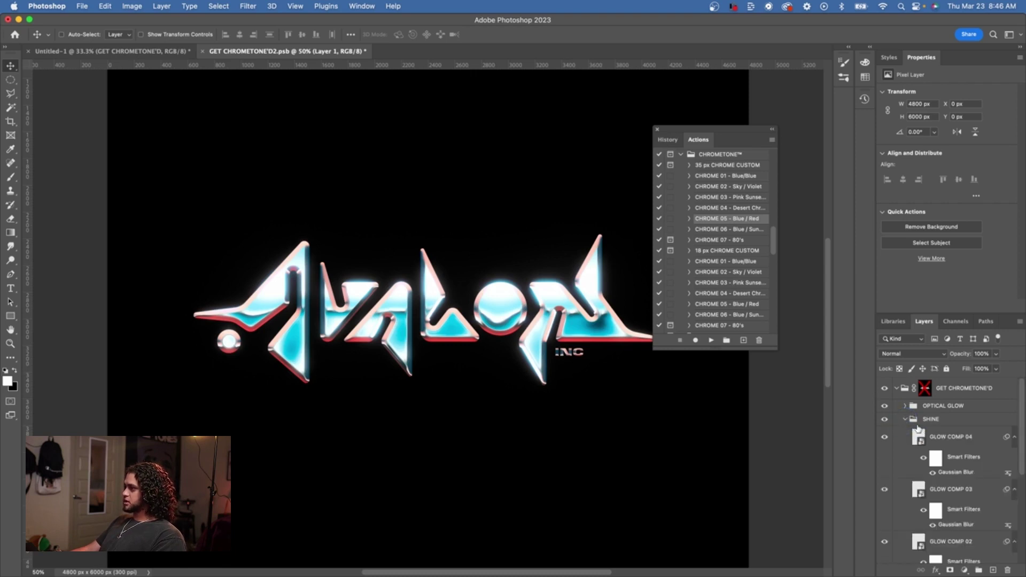
scroll(925, 440, down, 3)
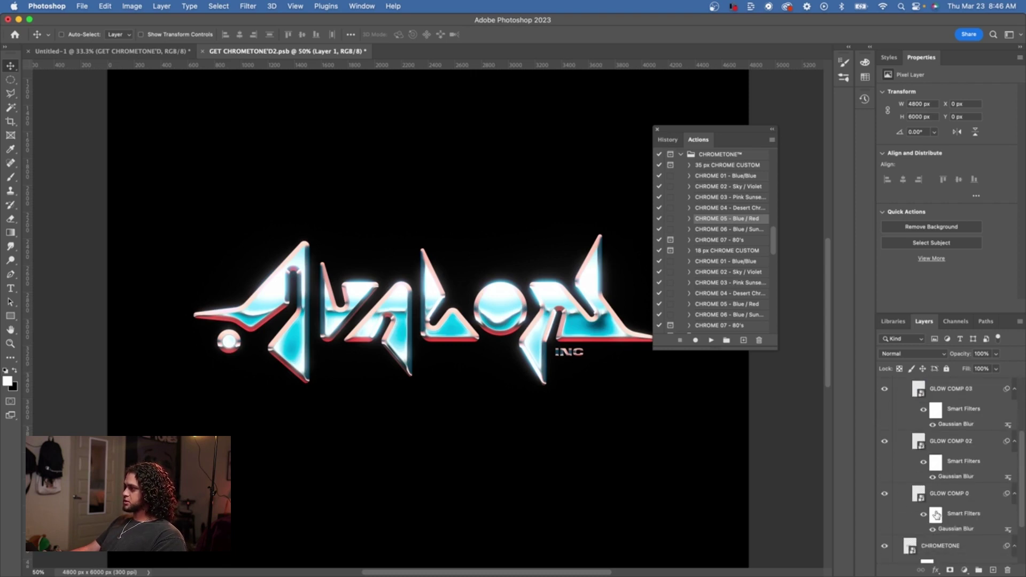
scroll(952, 433, up, 2)
click(960, 431)
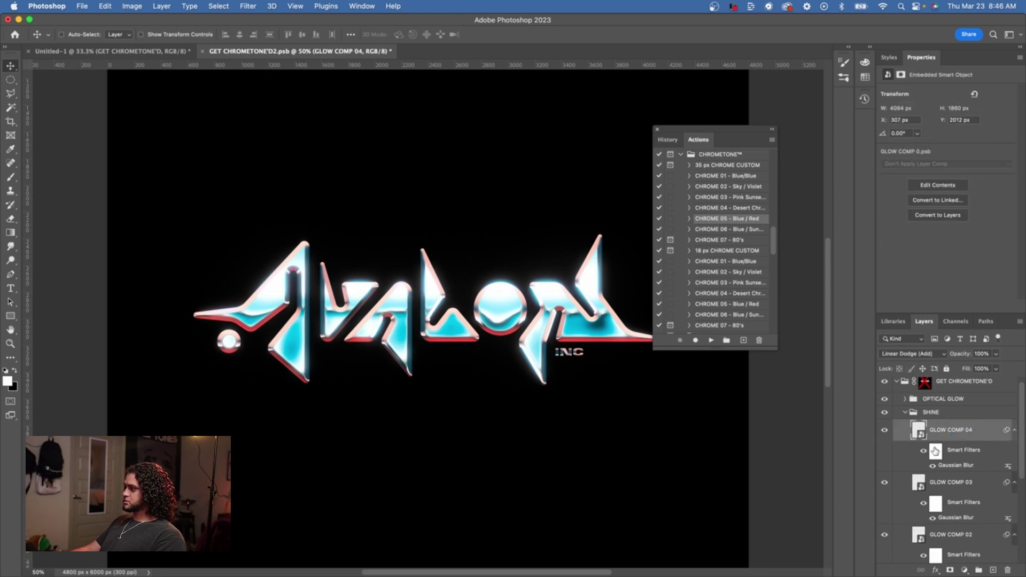
click(884, 431)
click(885, 483)
scroll(888, 493, down, 2)
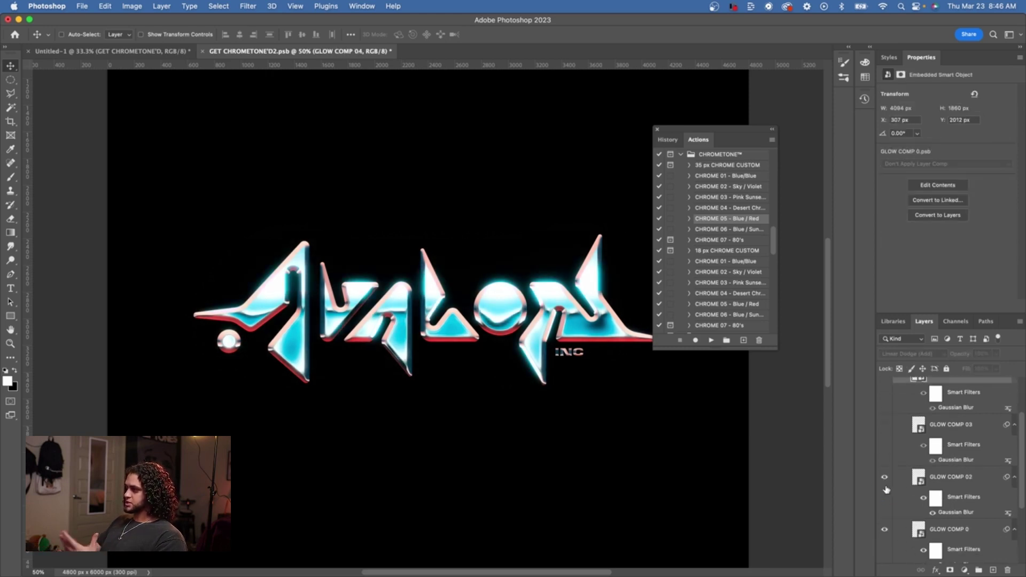
click(886, 501)
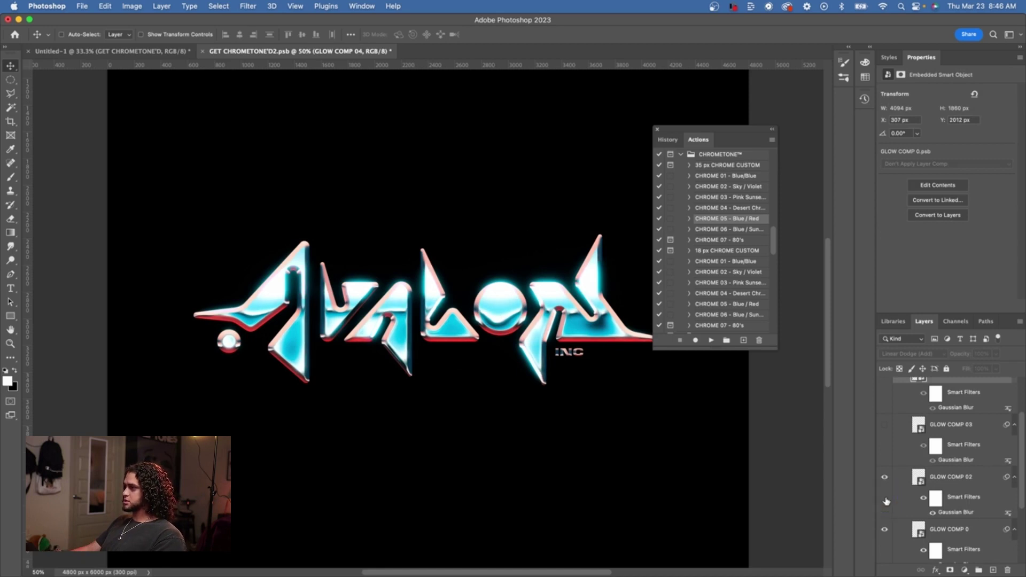
scroll(885, 500, up, 2)
click(885, 459)
scroll(885, 458, up, 2)
click(885, 429)
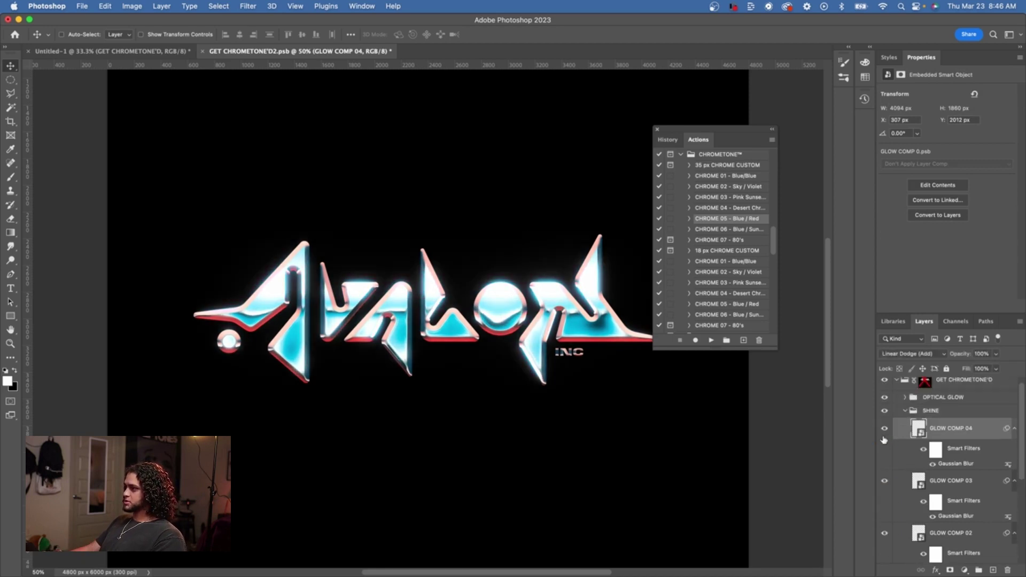
scroll(900, 461, down, 5)
scroll(905, 469, up, 5)
click(906, 420)
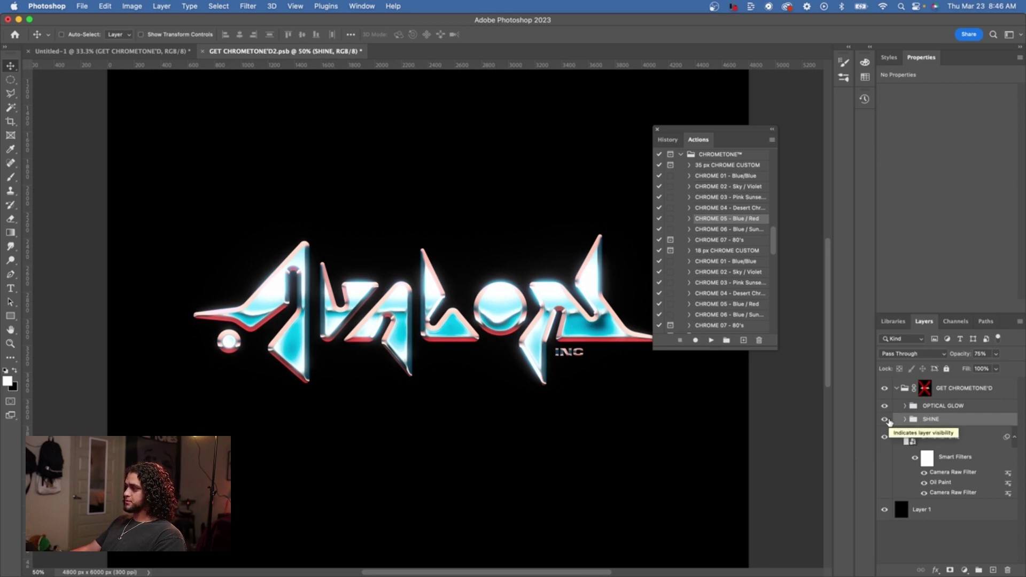
Expand OPTICAL GLOW, collapse the GLOW COMP copies' blur filters, and select Gradient Map 1
click(905, 406)
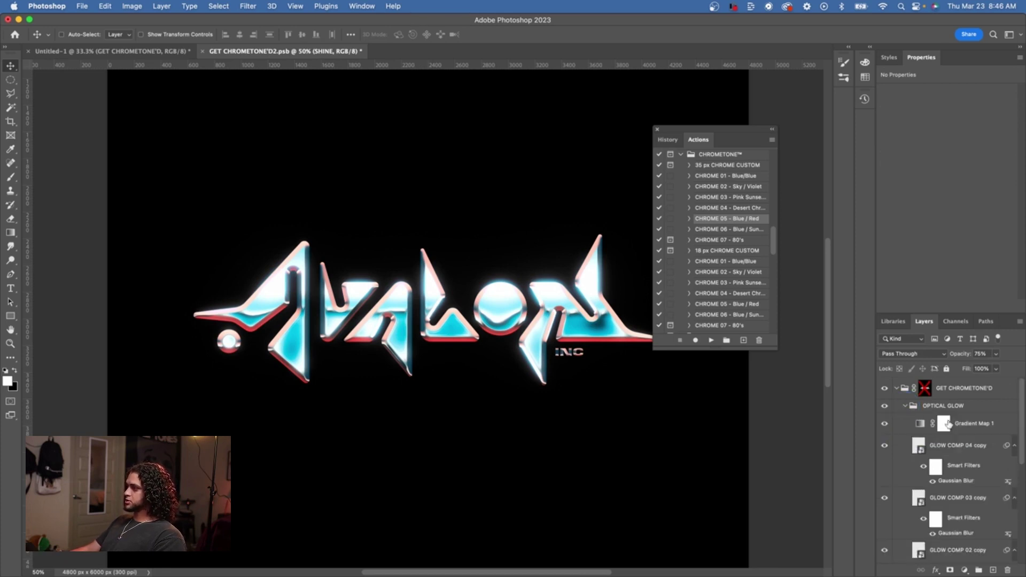
click(1016, 445)
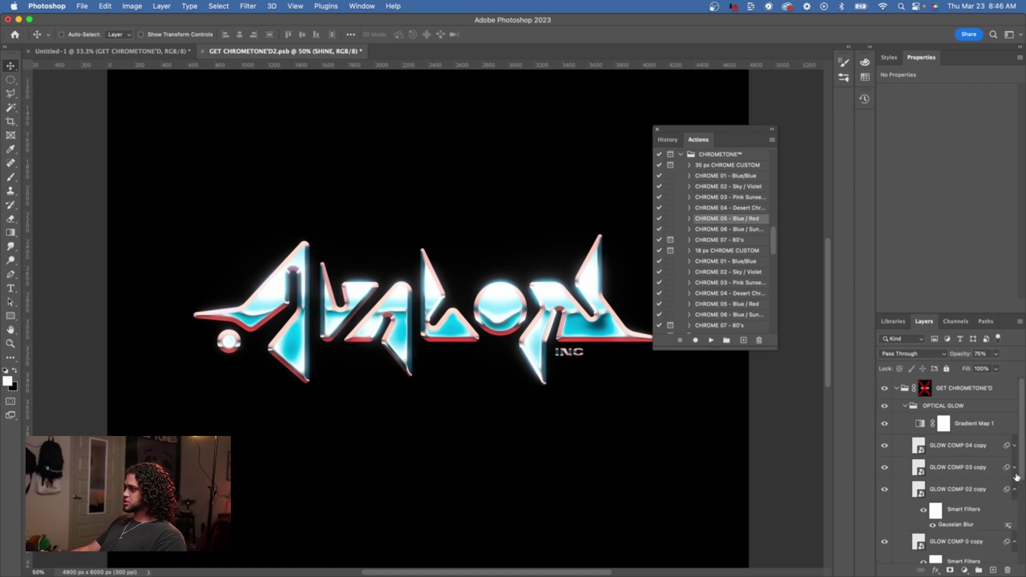
click(1015, 489)
click(1015, 511)
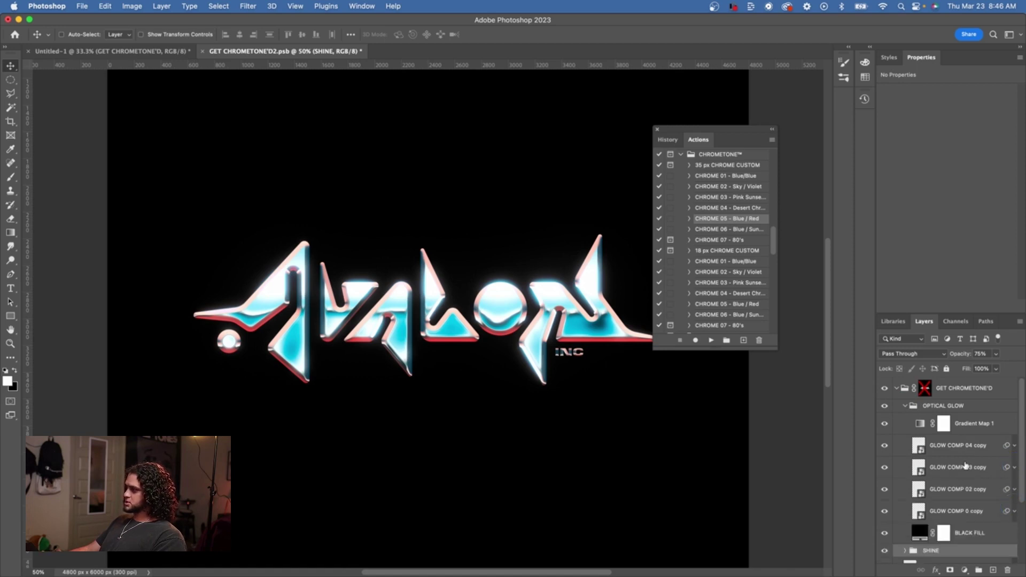
click(978, 424)
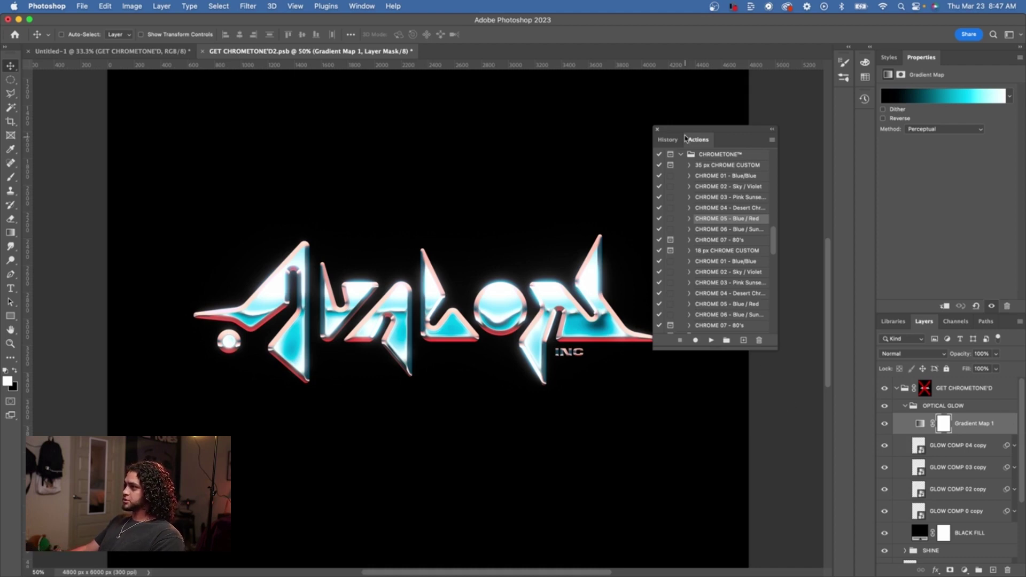
drag(685, 136, 717, 115)
click(927, 105)
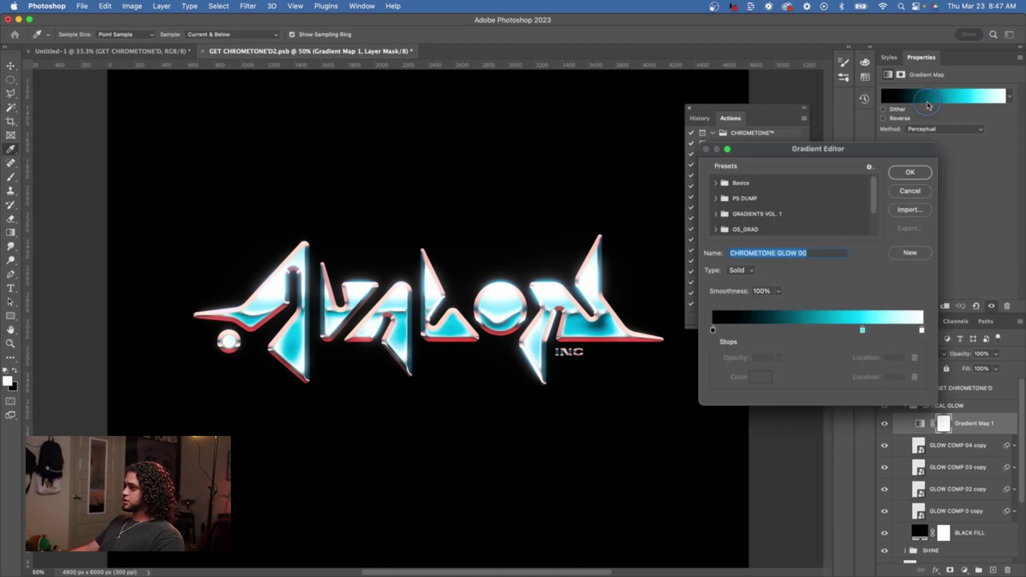
drag(875, 193, 876, 221)
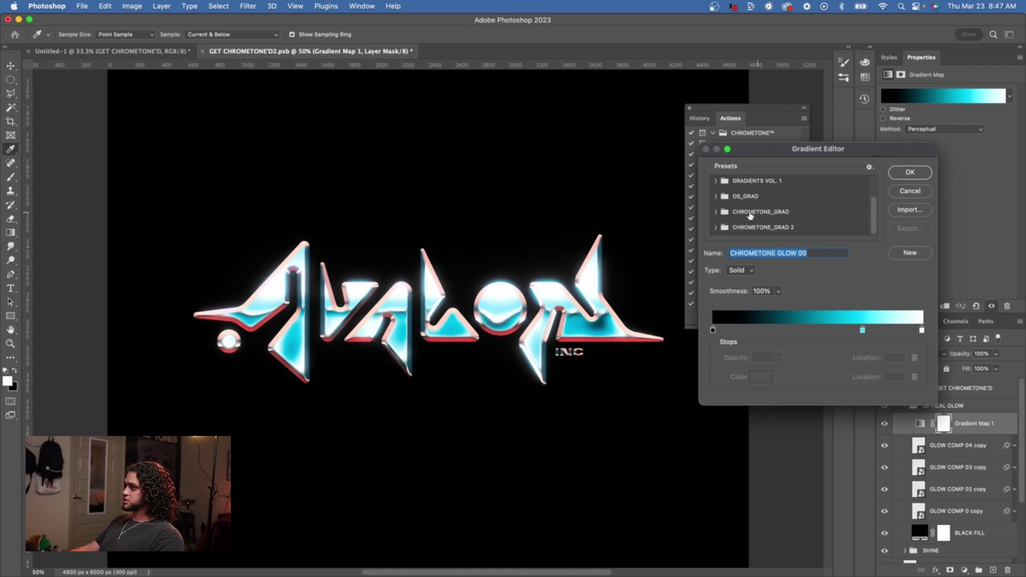
drag(827, 158, 764, 156)
click(652, 210)
drag(808, 205, 810, 209)
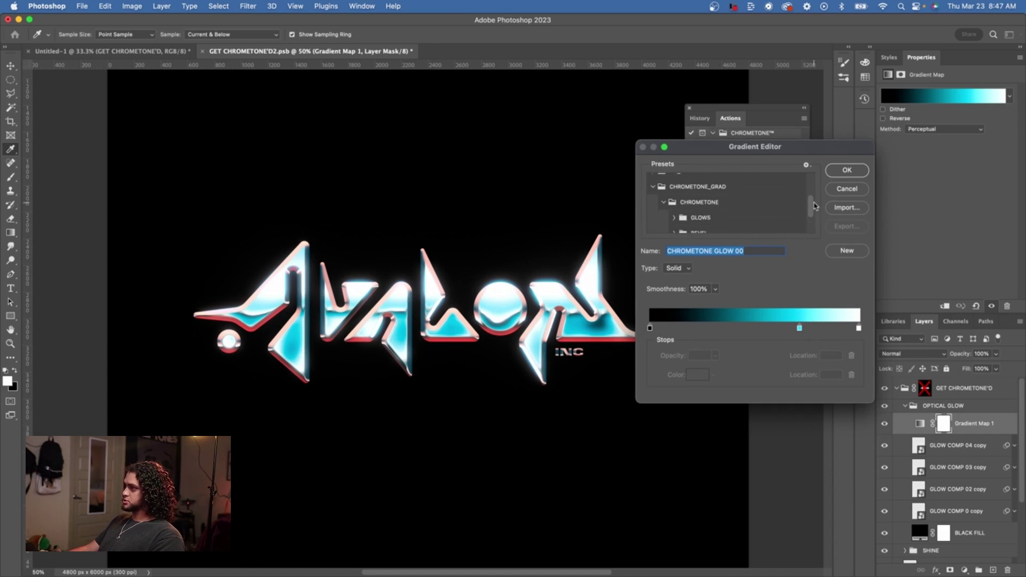
scroll(812, 207, down, 1)
click(674, 210)
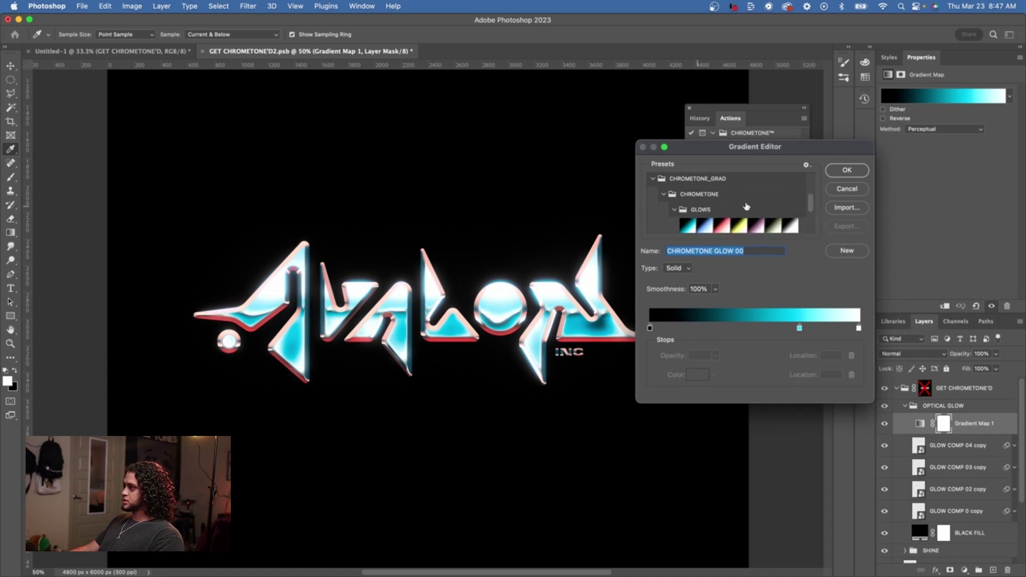
drag(811, 203, 813, 208)
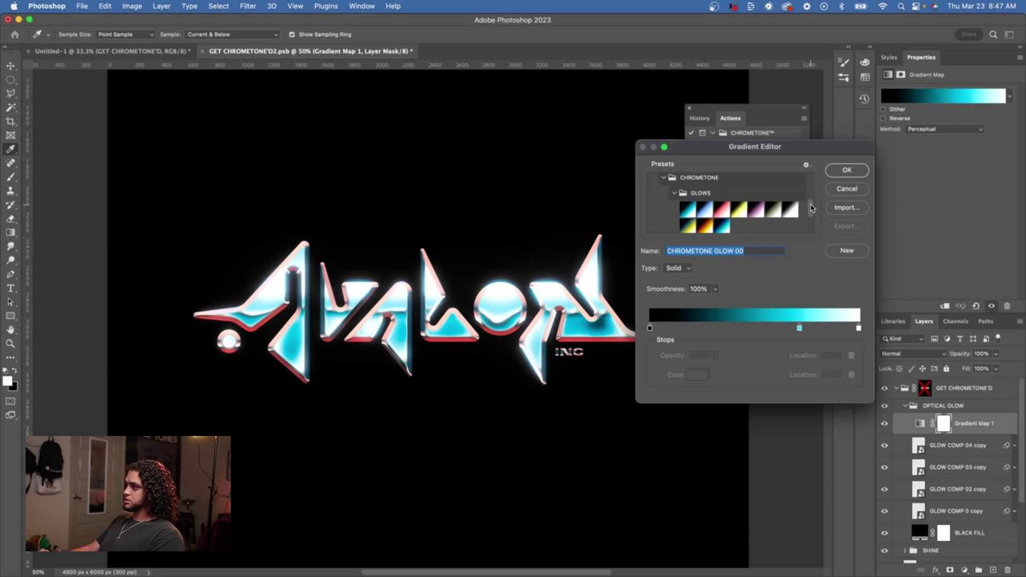
click(690, 215)
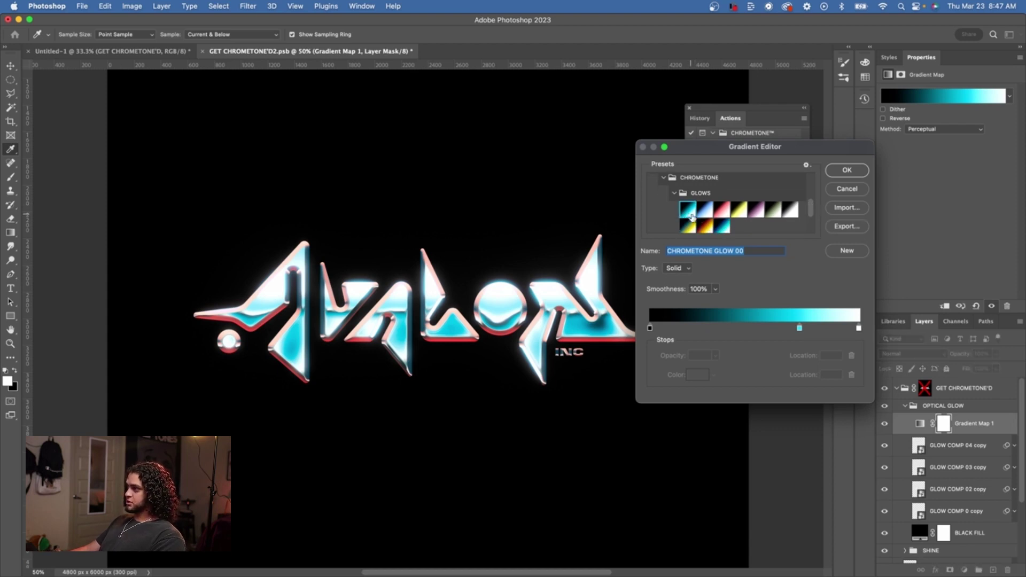
click(701, 209)
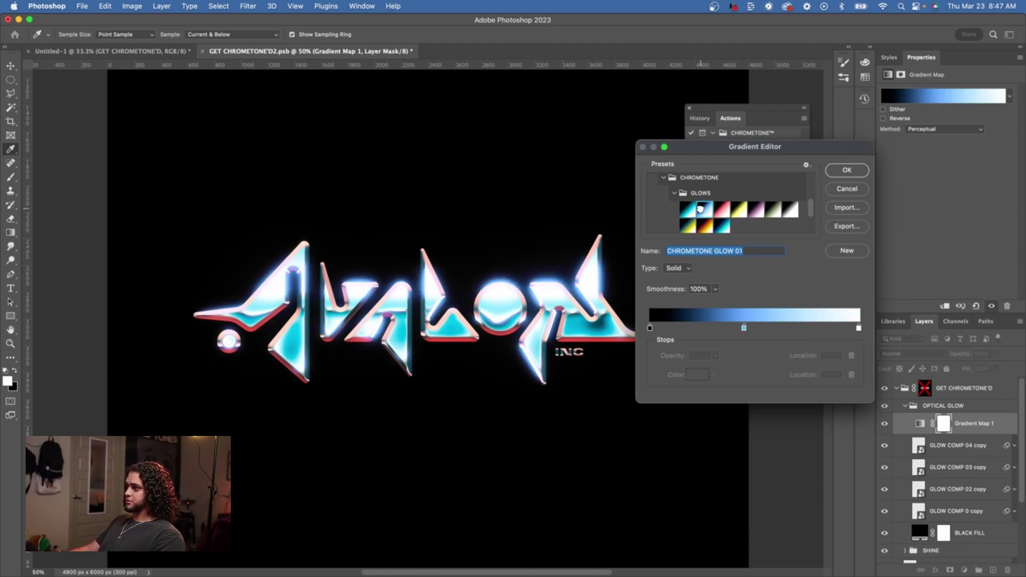
click(723, 211)
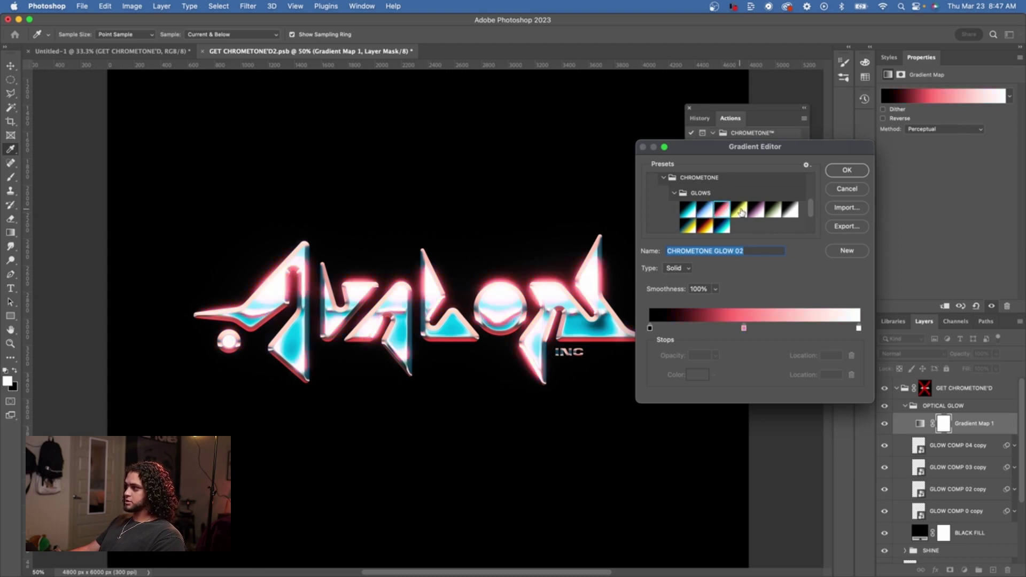
click(741, 209)
click(757, 210)
click(774, 210)
click(790, 211)
click(719, 228)
click(706, 229)
click(688, 227)
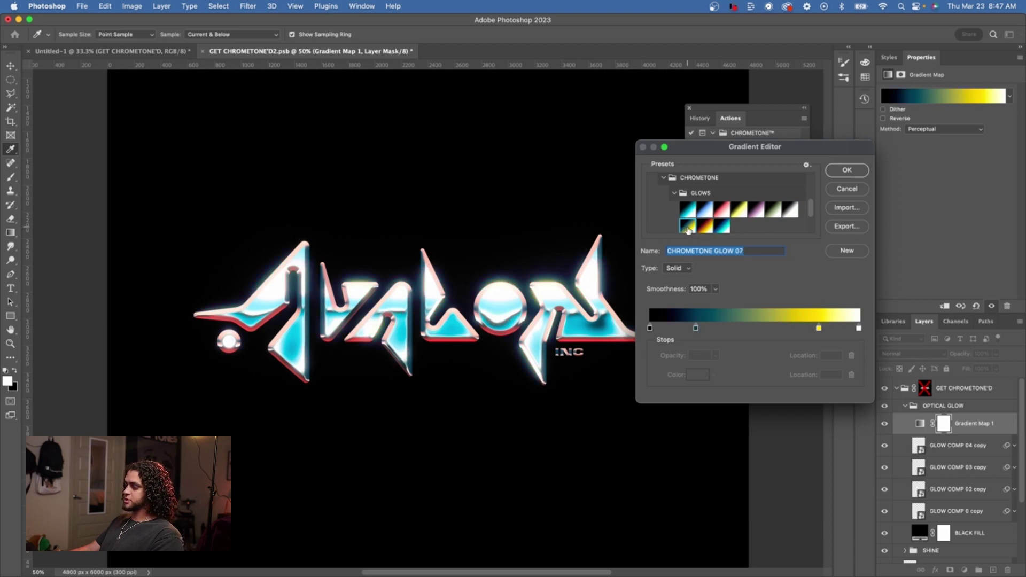
click(853, 193)
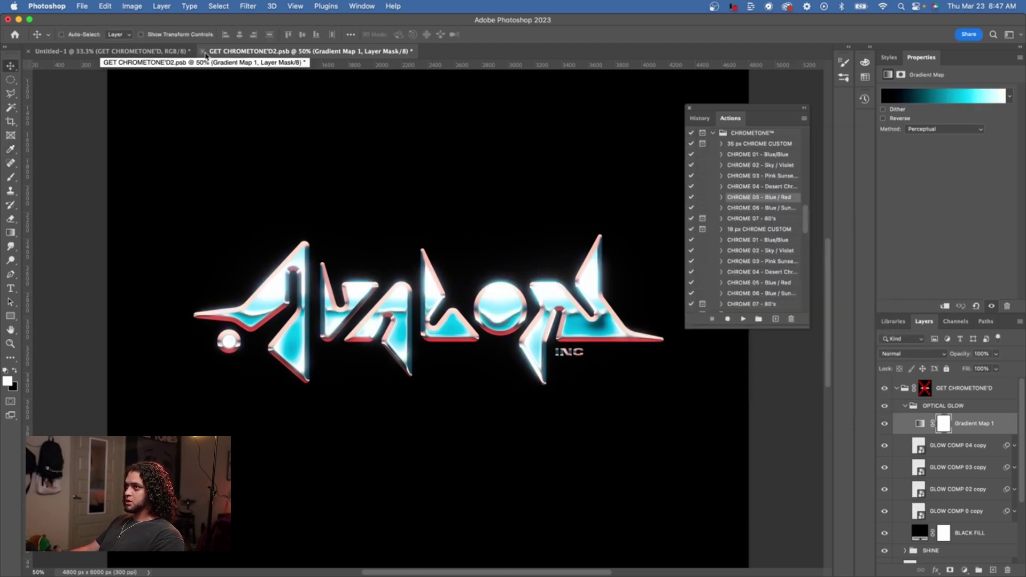
Close GET CHROMETONE'D without saving, delete both chrome layers, and replay 35 px CHROME CUSTOM
click(203, 51)
click(534, 240)
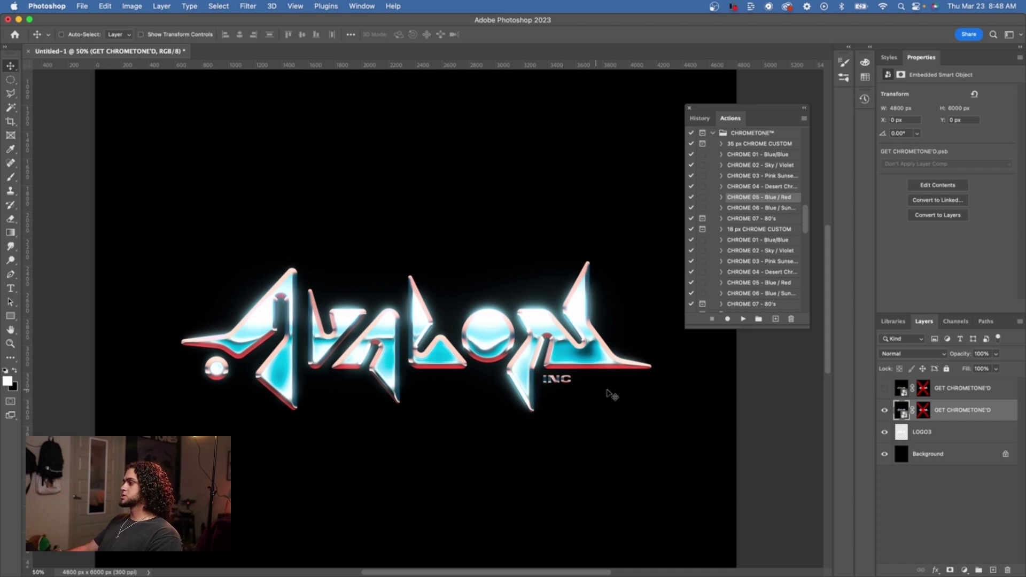
shift+click(975, 396)
key(Delete)
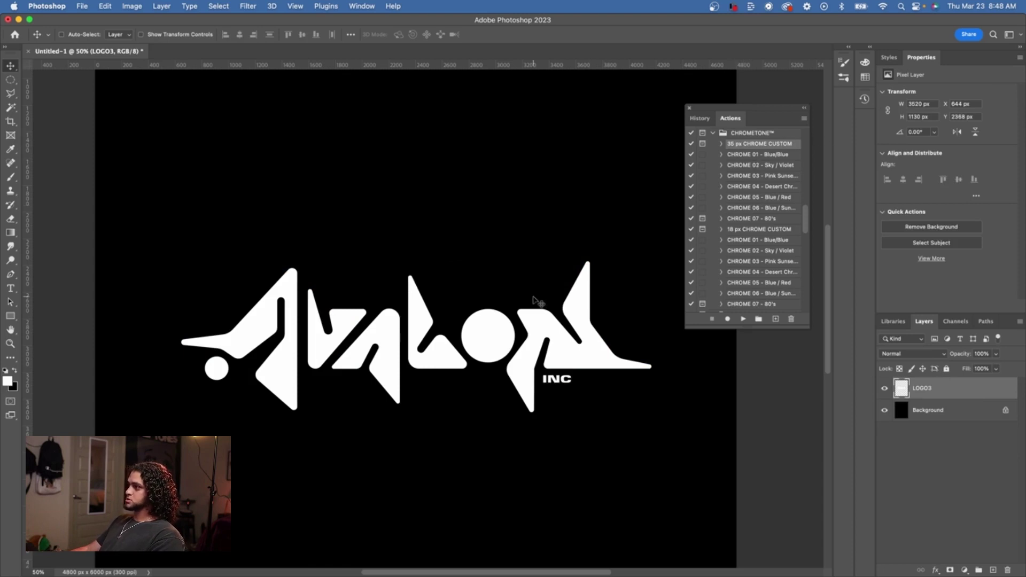
click(743, 318)
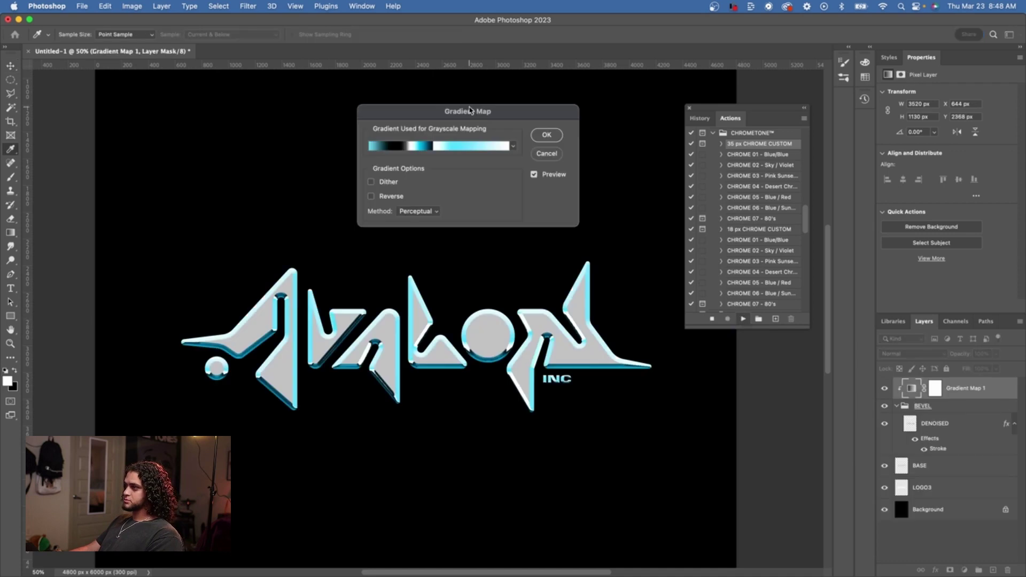
Reposition the Gradient Map dialog and open its gradient editor
drag(469, 110, 490, 111)
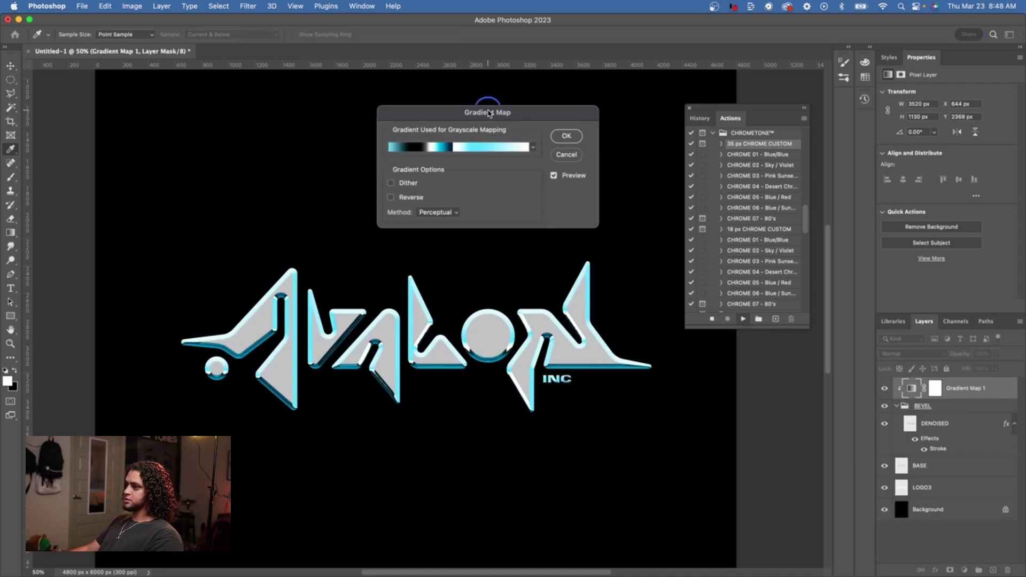
drag(489, 113, 560, 126)
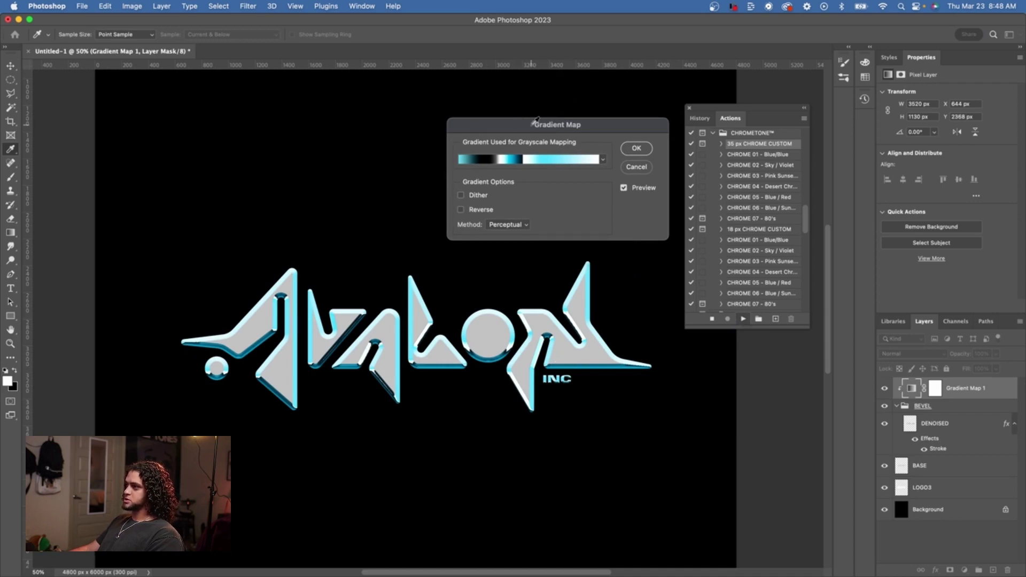
drag(536, 120, 487, 116)
click(492, 156)
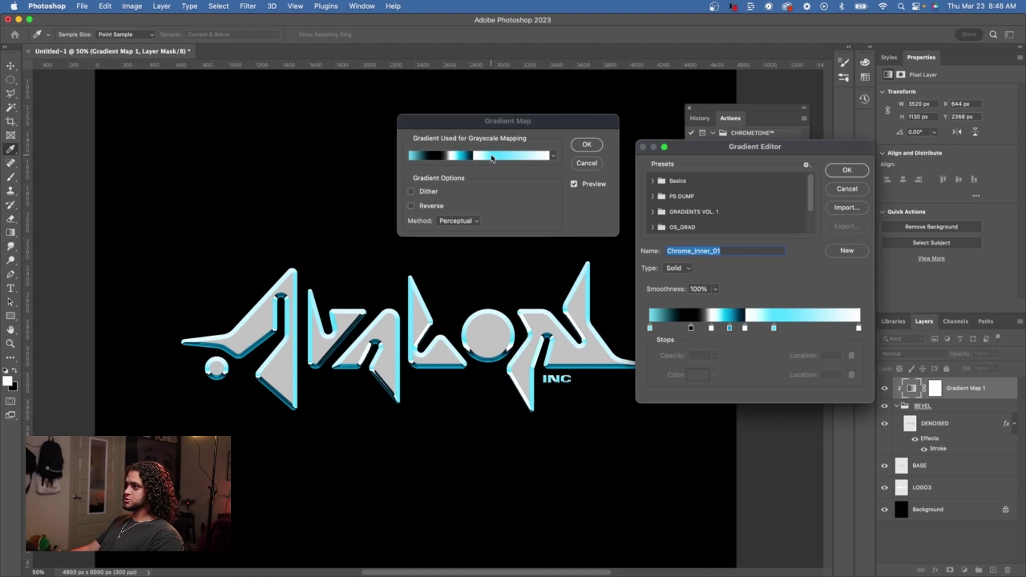
key(Escape)
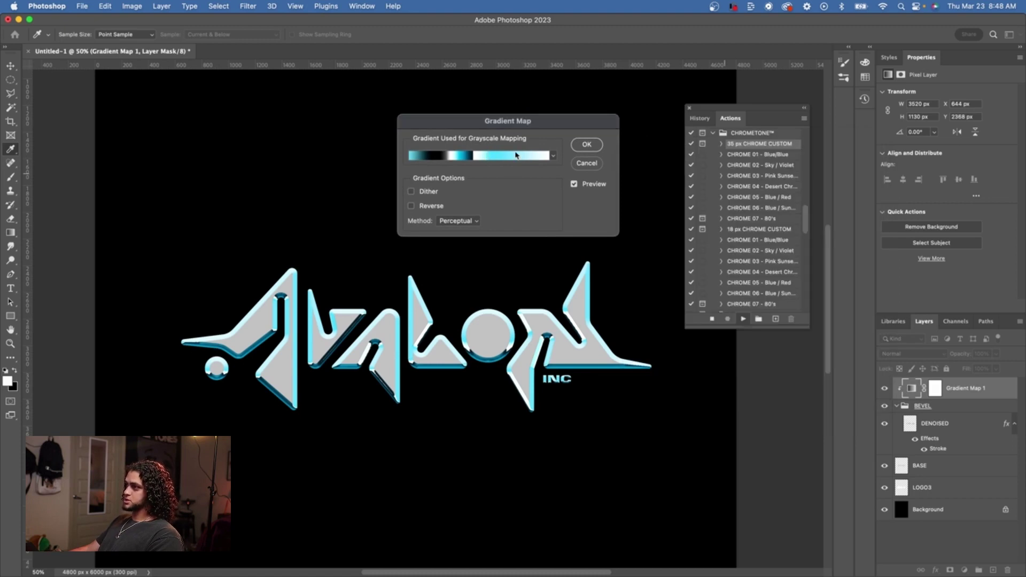
click(493, 158)
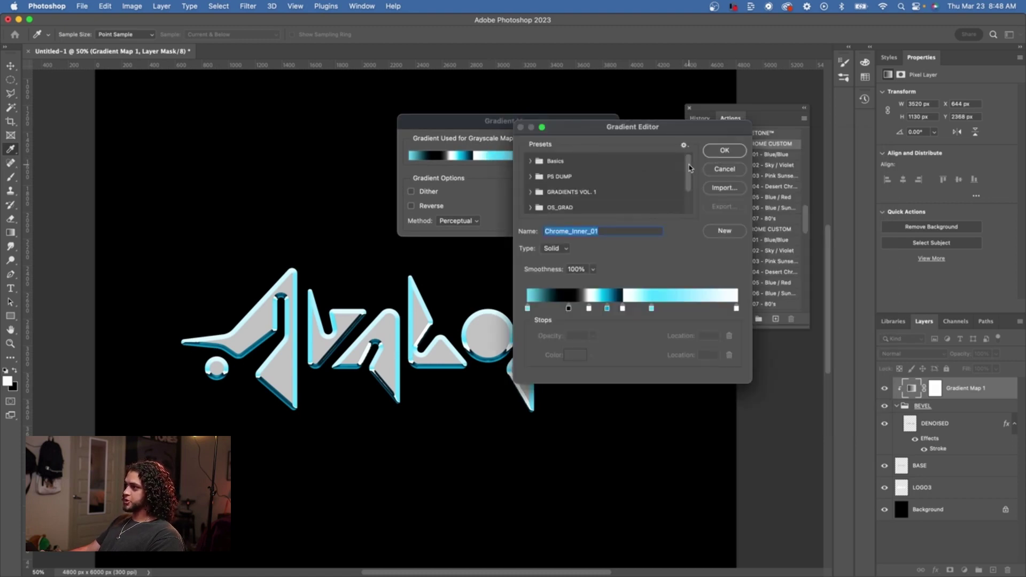
Expand the CHROMETONE_GRAD, CHROMETONE and BEVEL gradient preset folders
drag(690, 168, 690, 192)
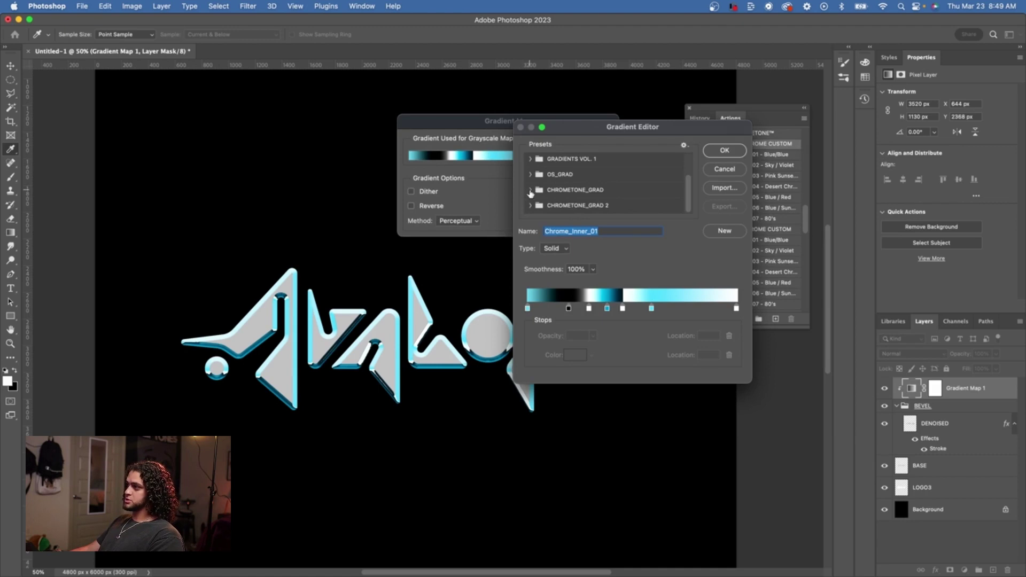
click(530, 190)
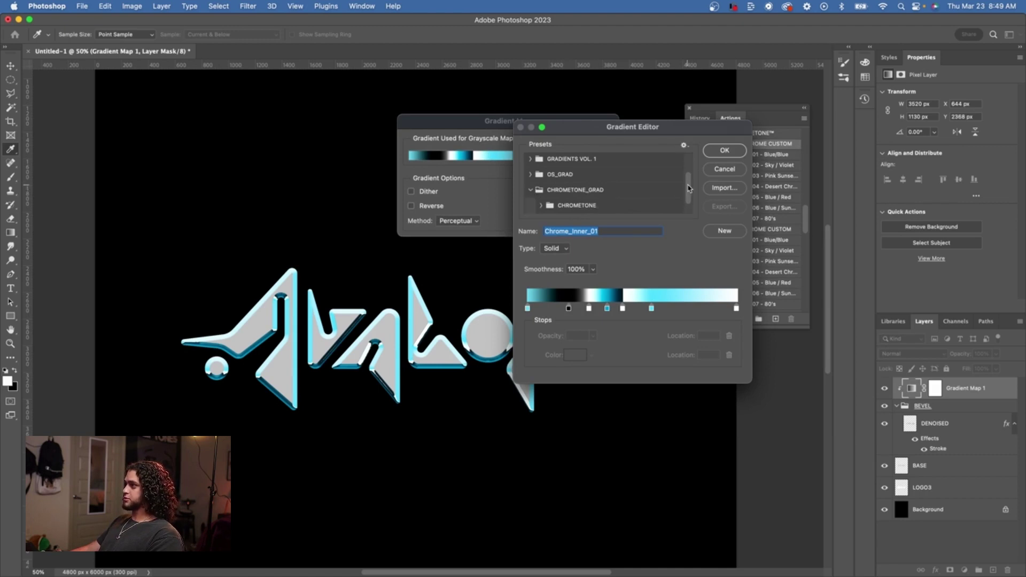
drag(689, 188, 690, 193)
click(570, 189)
click(552, 194)
scroll(691, 182, down, 3)
drag(591, 133, 636, 98)
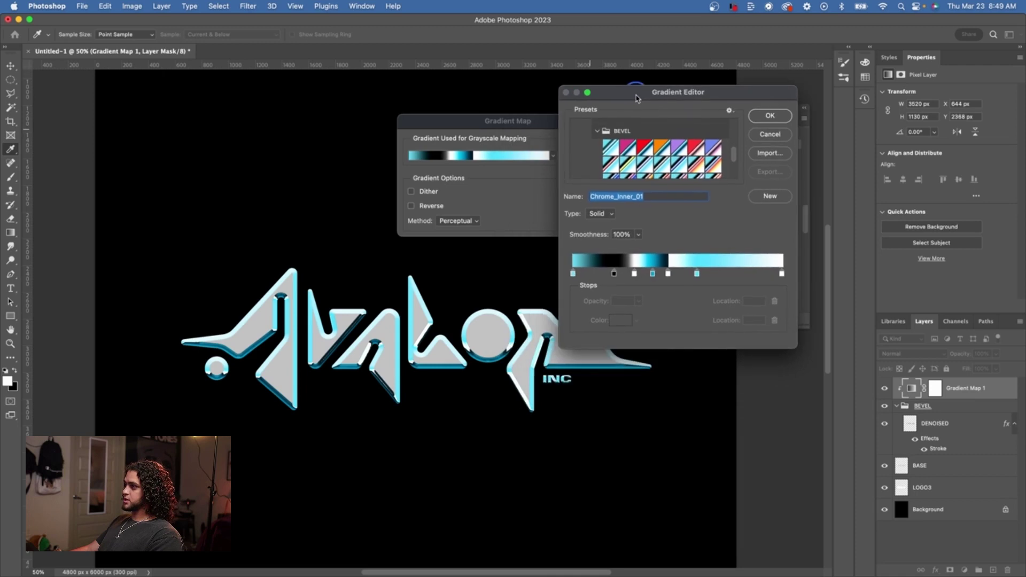
Try the magenta, red, orange, purple and blue-purple bevel gradient presets
click(628, 150)
click(641, 150)
click(659, 152)
click(679, 148)
click(702, 145)
click(718, 147)
click(689, 148)
click(680, 148)
click(659, 171)
Settle on the purple Chrome_Bevel_04 preset after trying Chrome_Bevel_10, and accept it
click(650, 169)
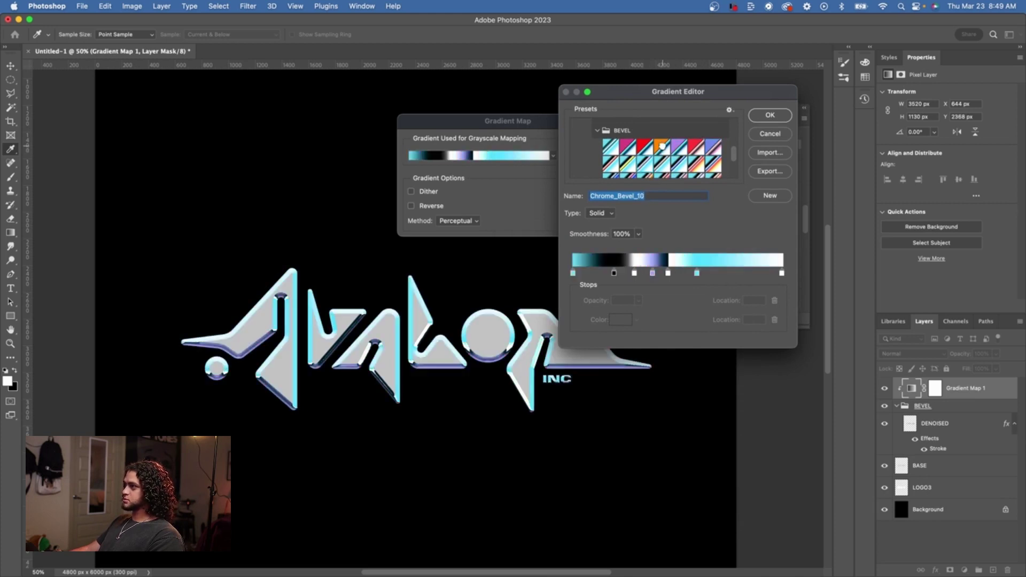
click(662, 147)
click(679, 147)
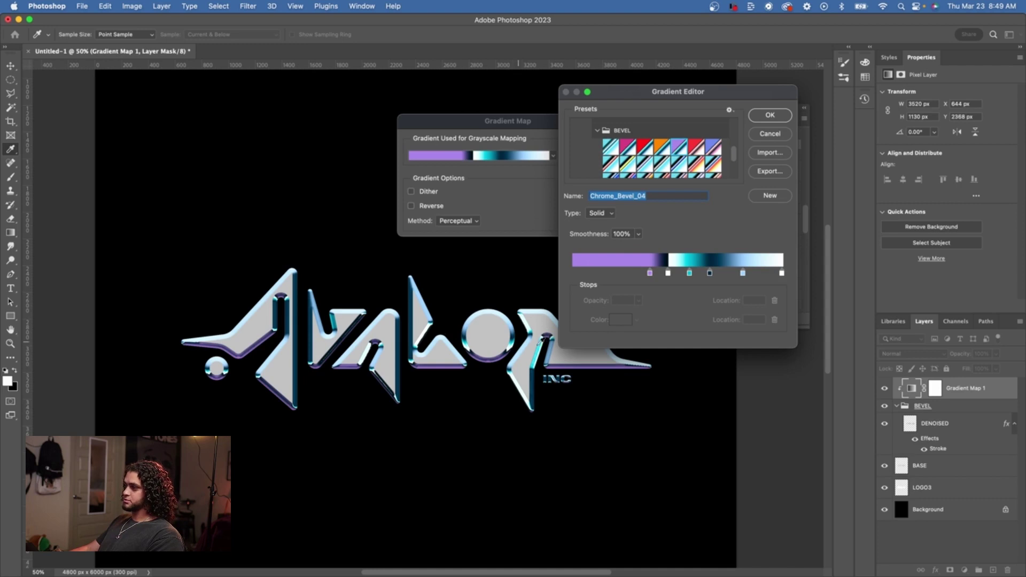
drag(668, 95, 589, 96)
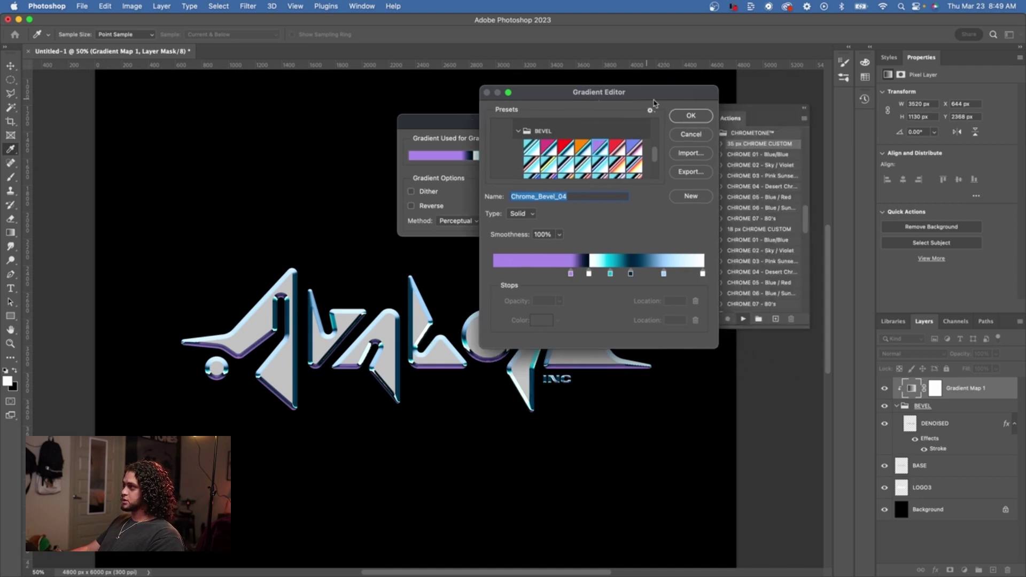
click(691, 118)
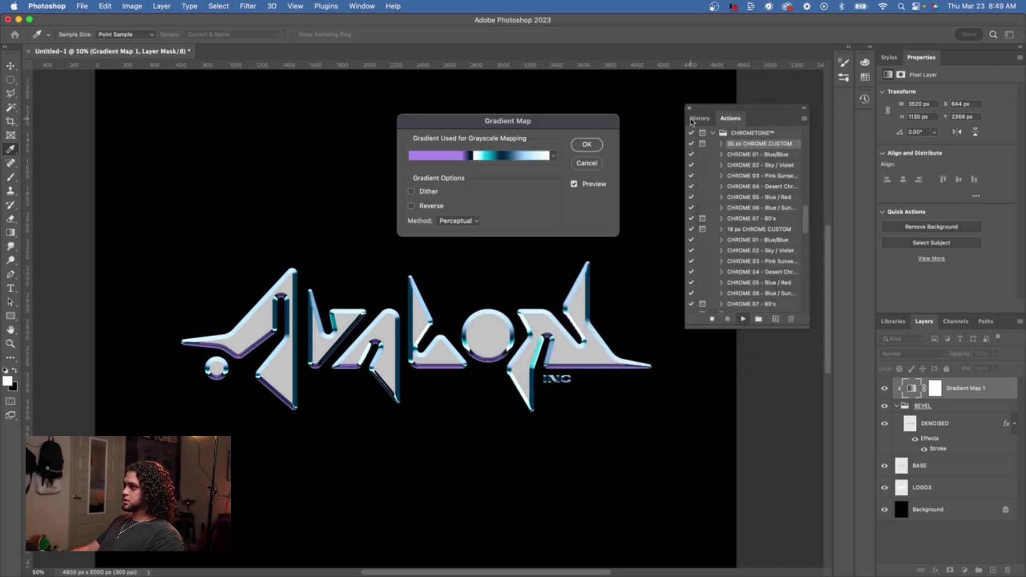
Confirm the first gradient map, then lower the Gaussian Blur radius to 2.5 pixels
click(585, 145)
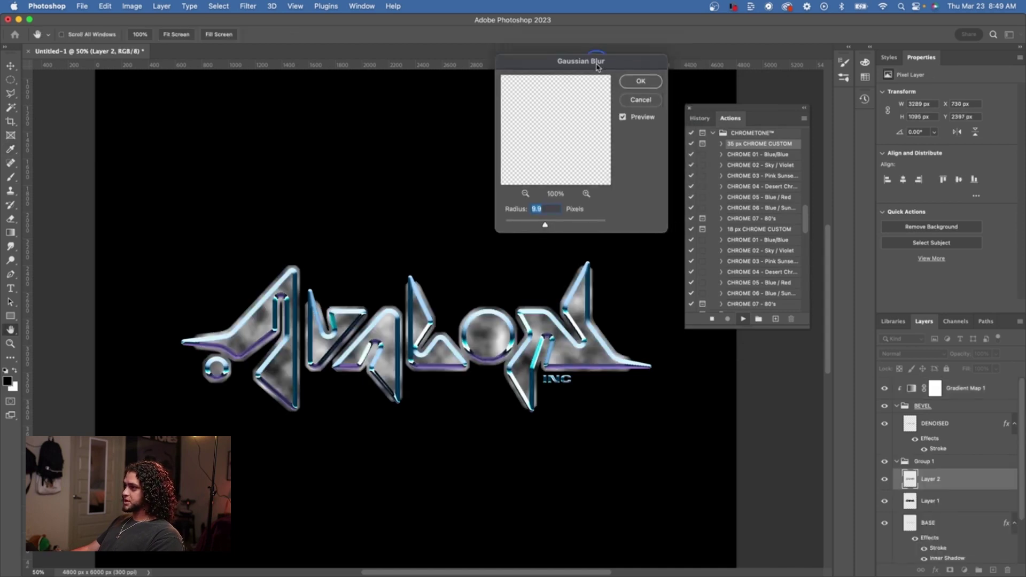
drag(604, 74, 539, 74)
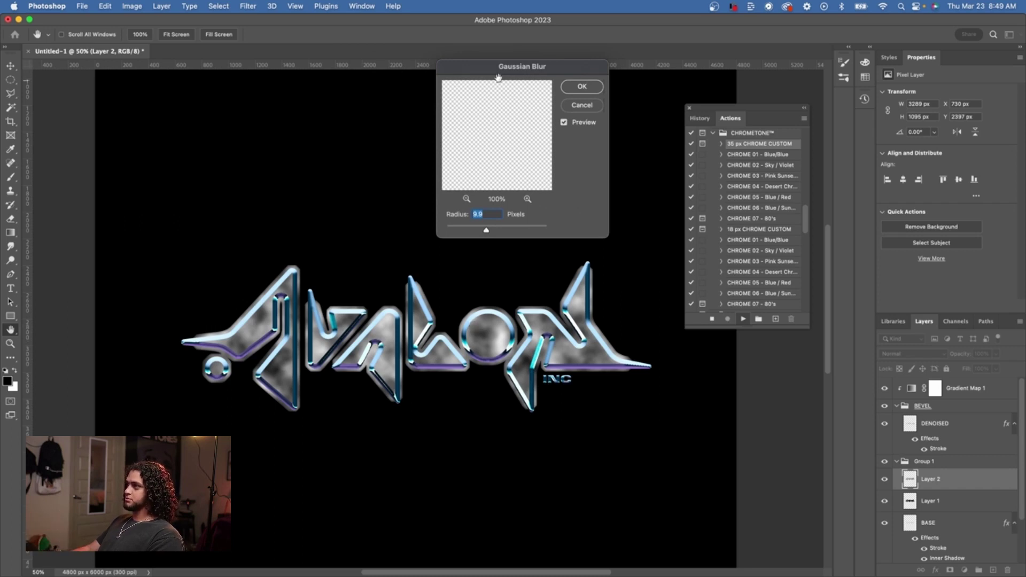
drag(502, 76, 501, 94)
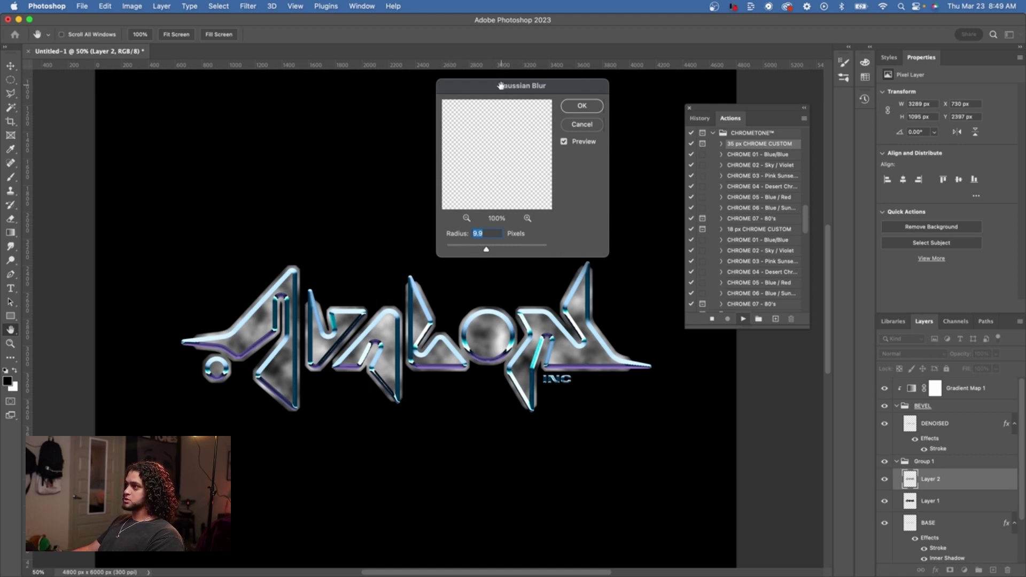
drag(501, 90, 582, 58)
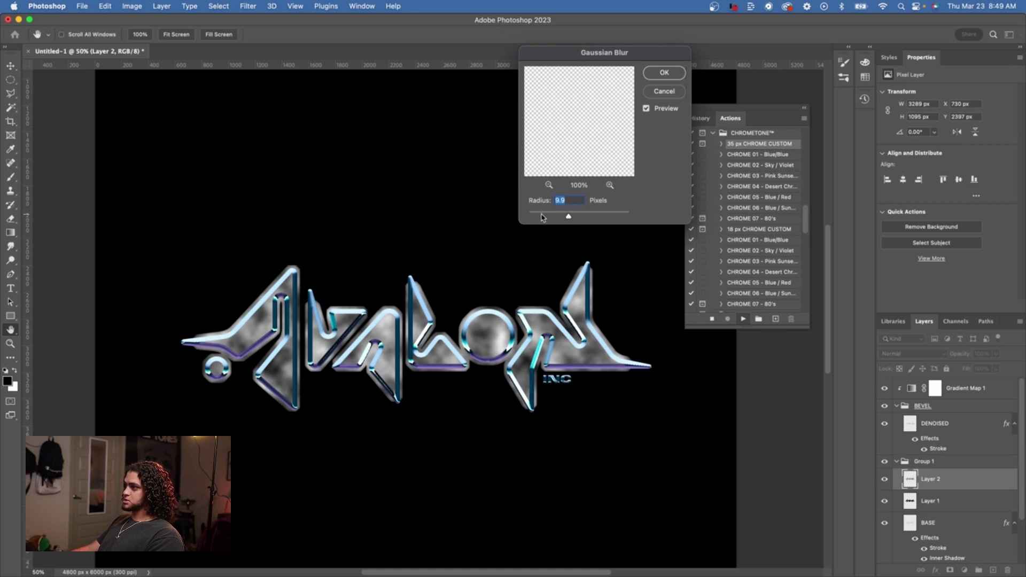
click(543, 214)
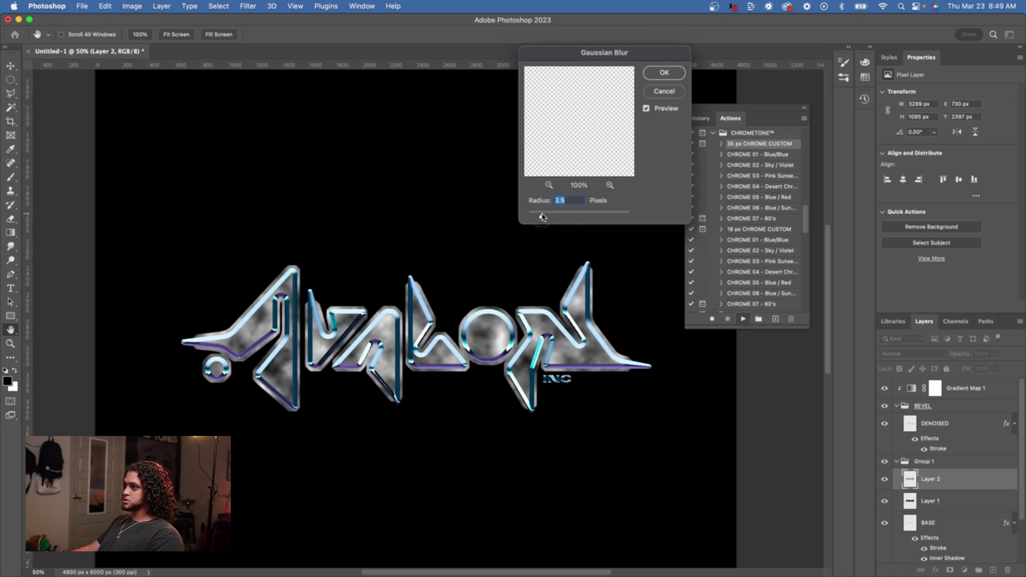
drag(603, 57, 576, 67)
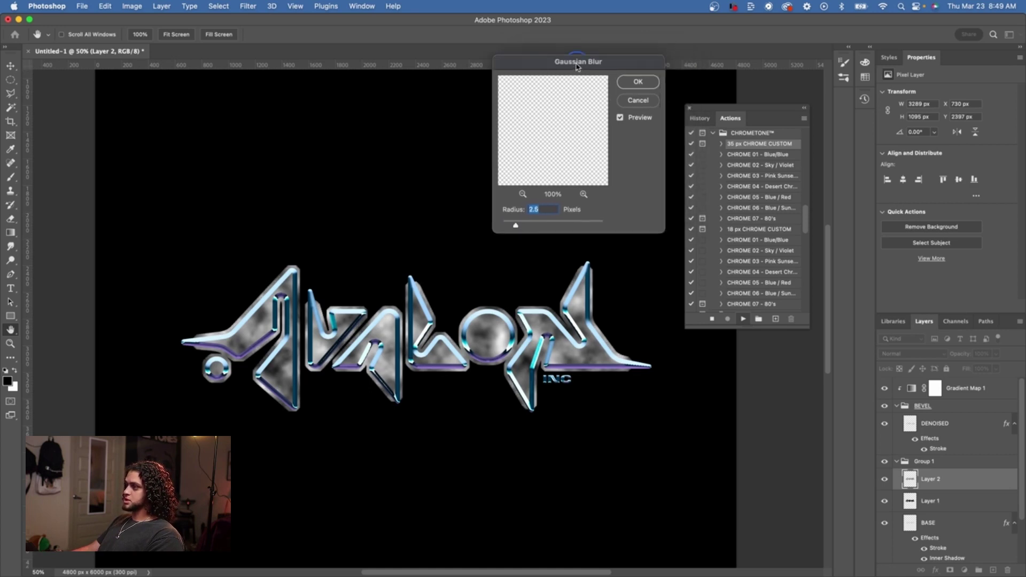
Apply the 2.5-pixel blur and open Gradient Map 2's gradient editor
click(638, 81)
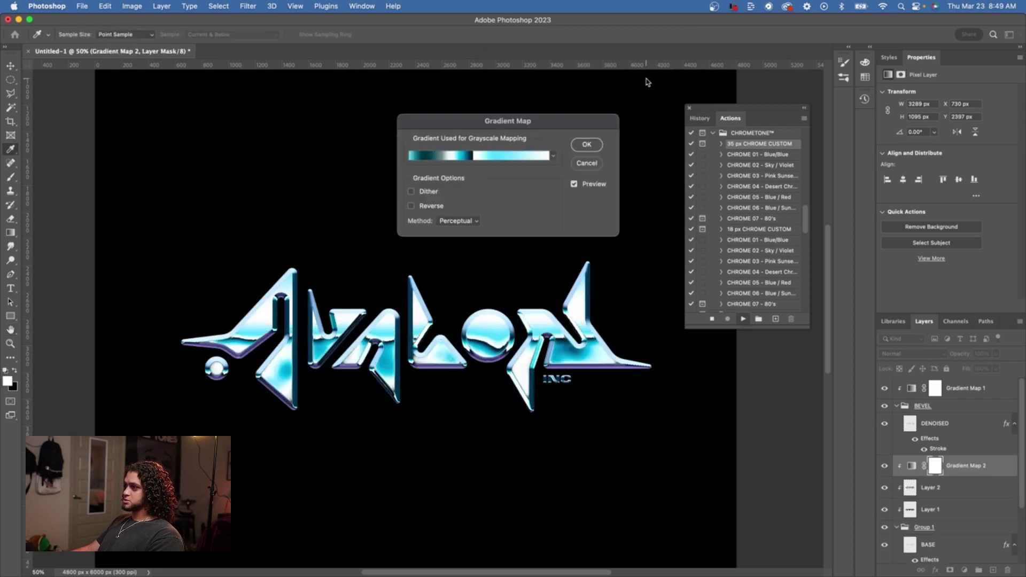
drag(530, 113, 530, 121)
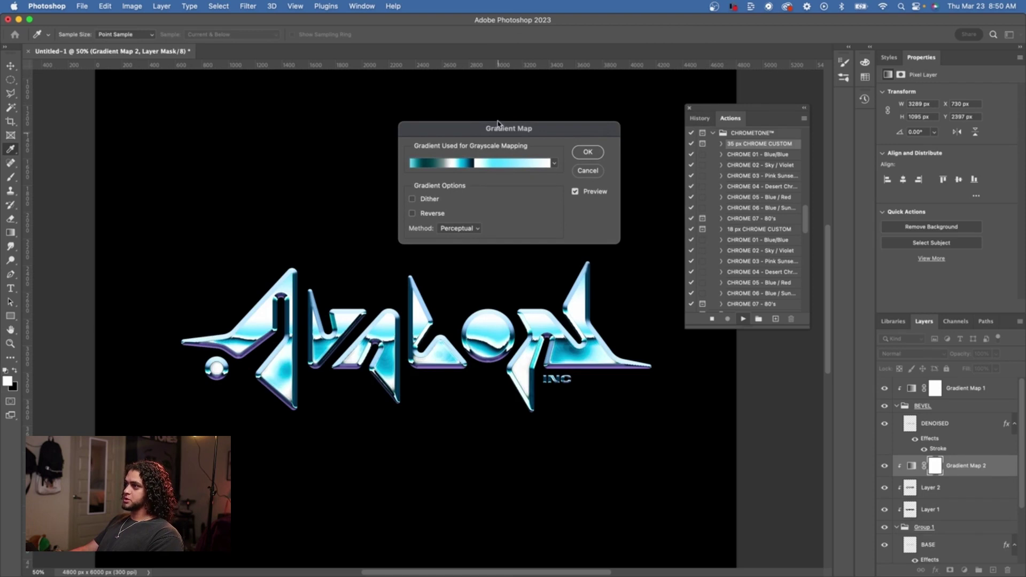
drag(497, 134, 508, 125)
click(497, 161)
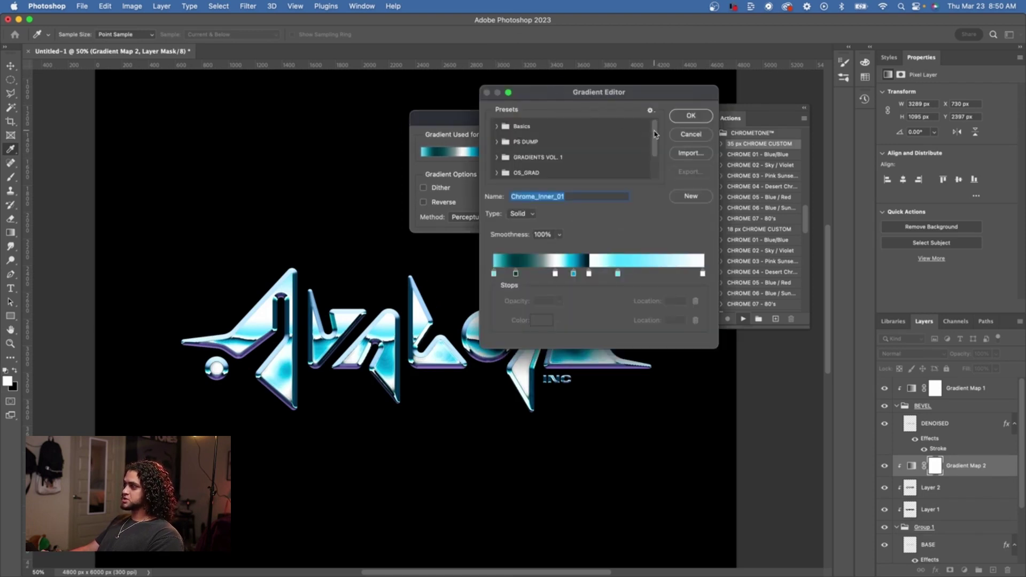
Open the BASE preset folder and try presets including Chrome_Inner_12 and Chrome_Inner_08
drag(656, 135, 659, 148)
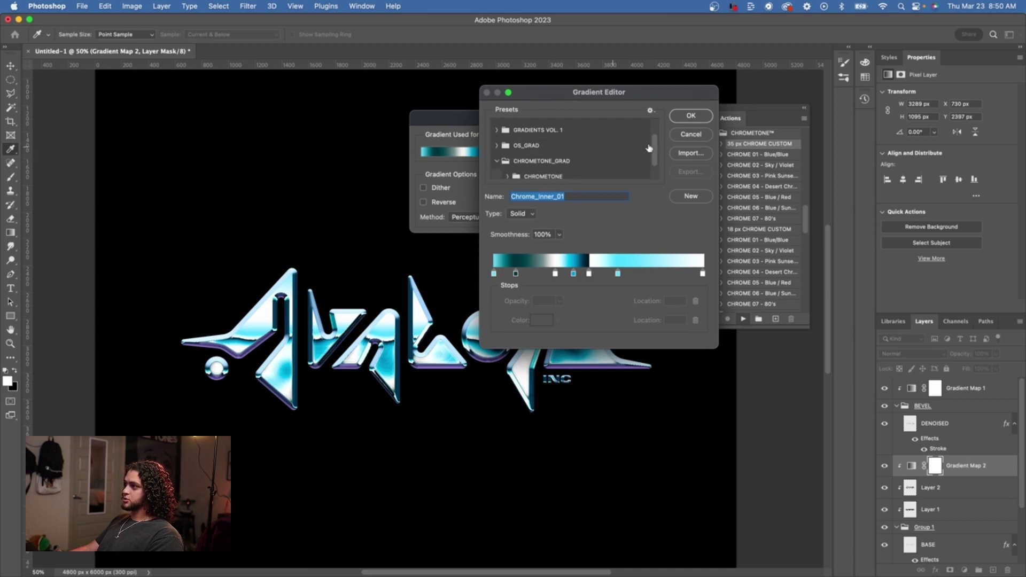
scroll(653, 144, down, 1)
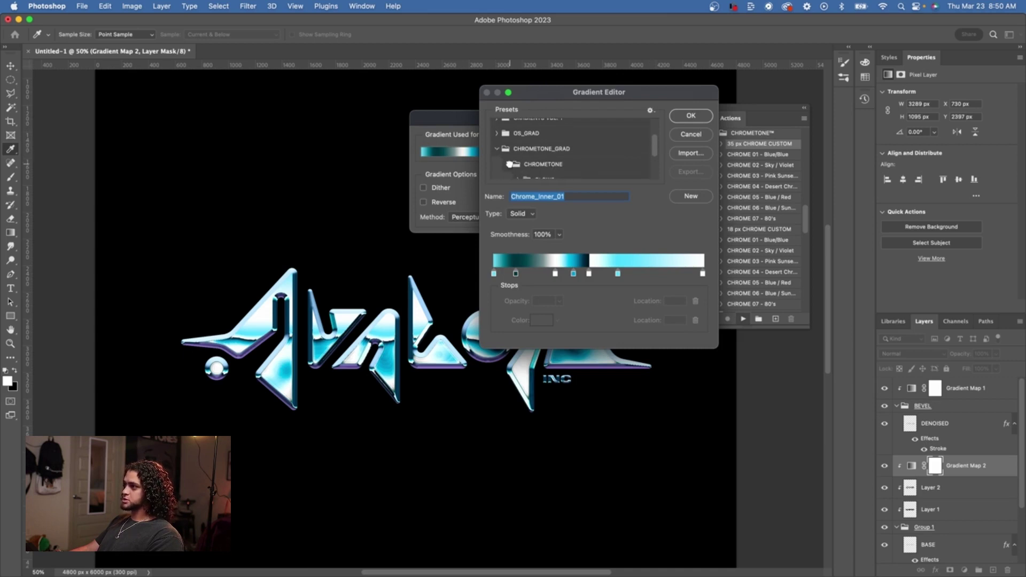
drag(650, 144, 652, 170)
click(519, 177)
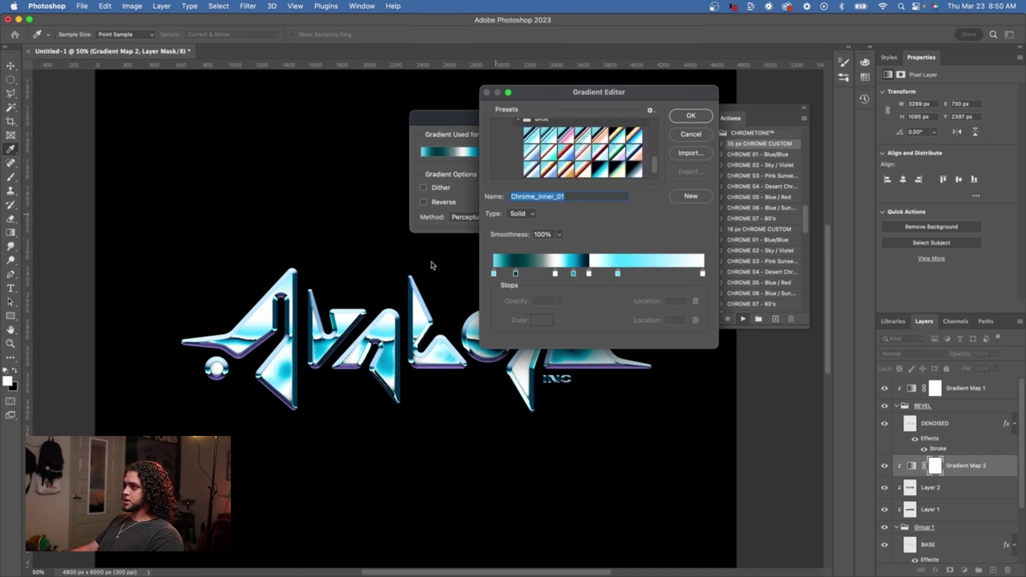
click(553, 171)
click(607, 147)
click(613, 156)
click(592, 160)
click(552, 153)
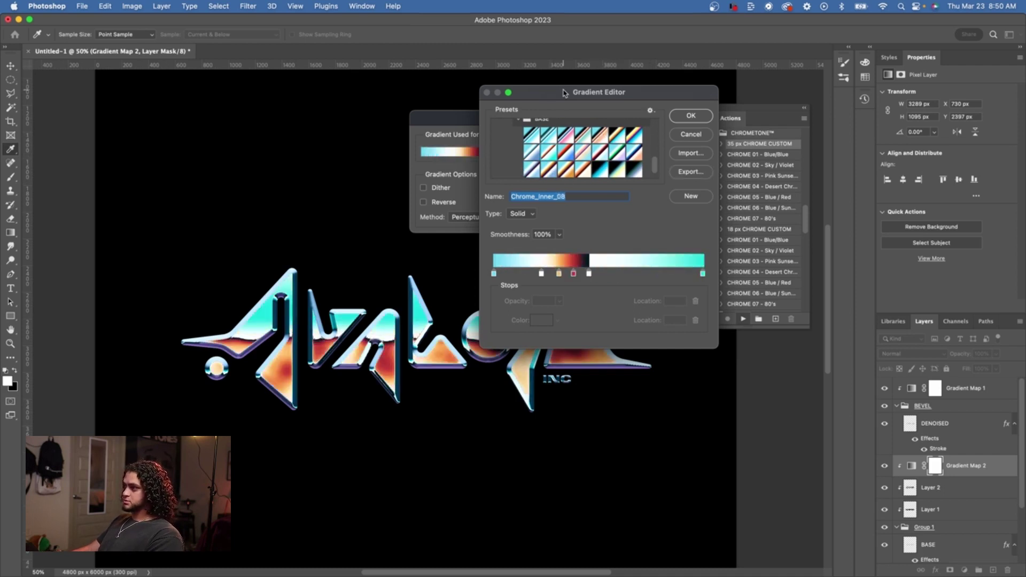
Experiment with recolouring the red gradient stop, then discard the custom colour
drag(563, 93, 557, 93)
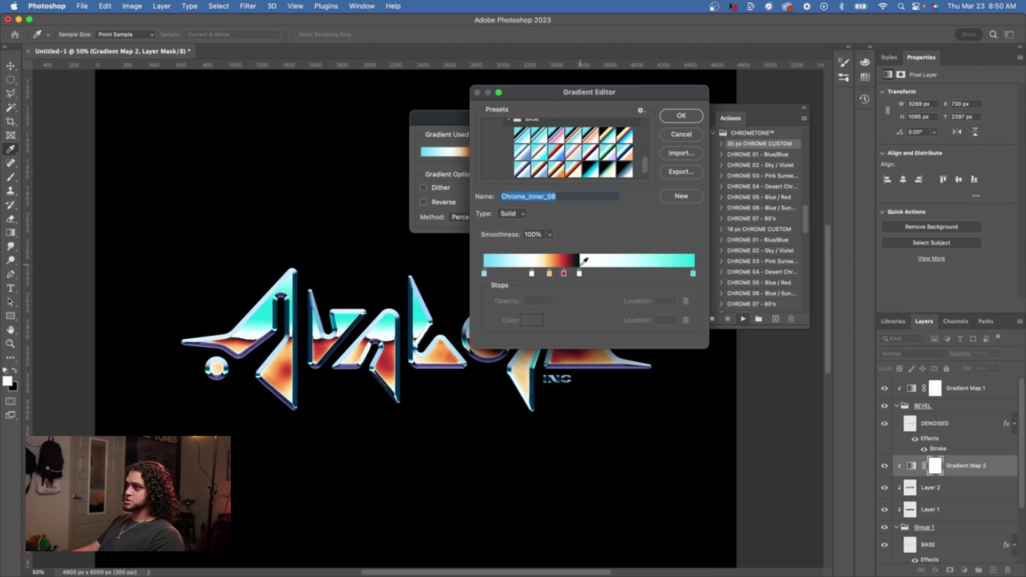
double_click(564, 273)
click(548, 318)
click(622, 346)
click(744, 304)
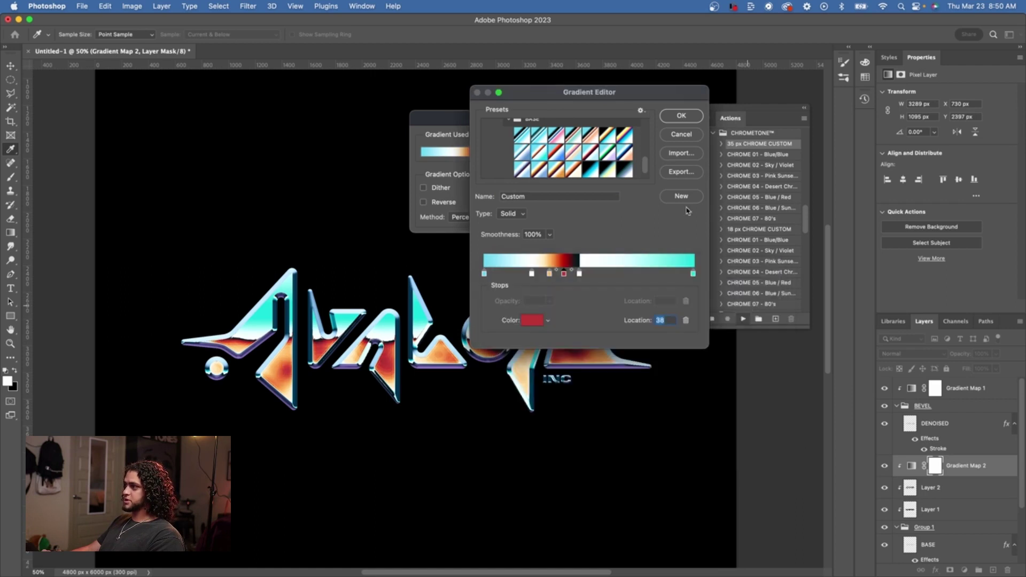
scroll(534, 160, down, 1)
Choose the purple-white Chrome_Inner_14 preset and confirm both gradient dialogs
click(523, 162)
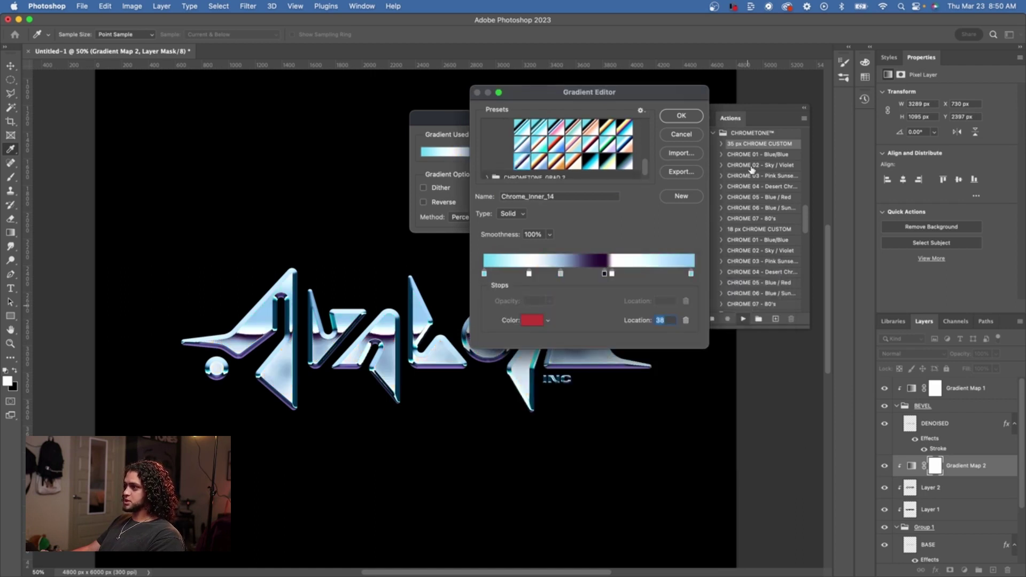
click(683, 115)
click(599, 140)
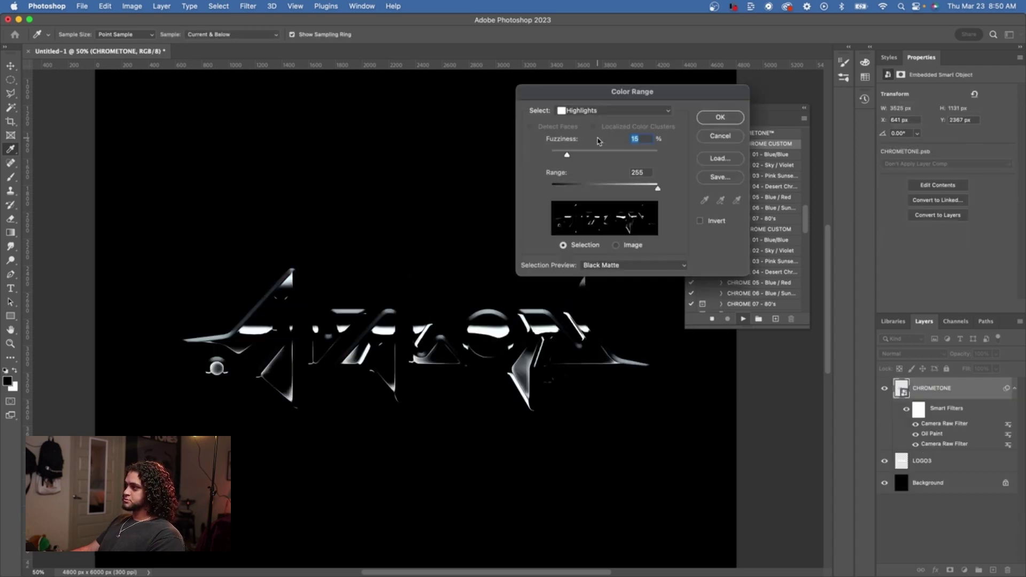
Set the Color Range Highlights fuzziness to 25%
drag(599, 100, 478, 111)
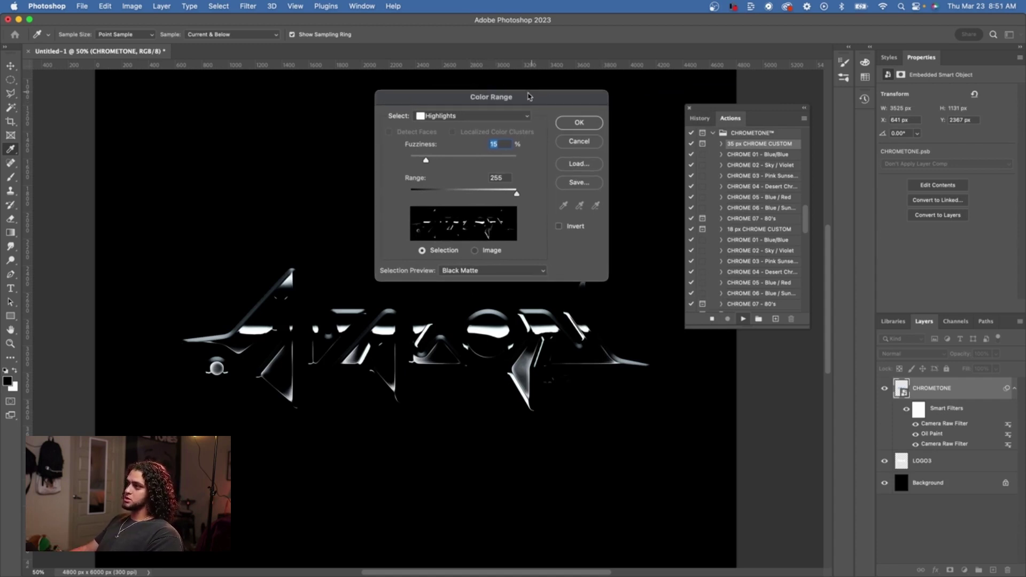
drag(526, 97, 566, 96)
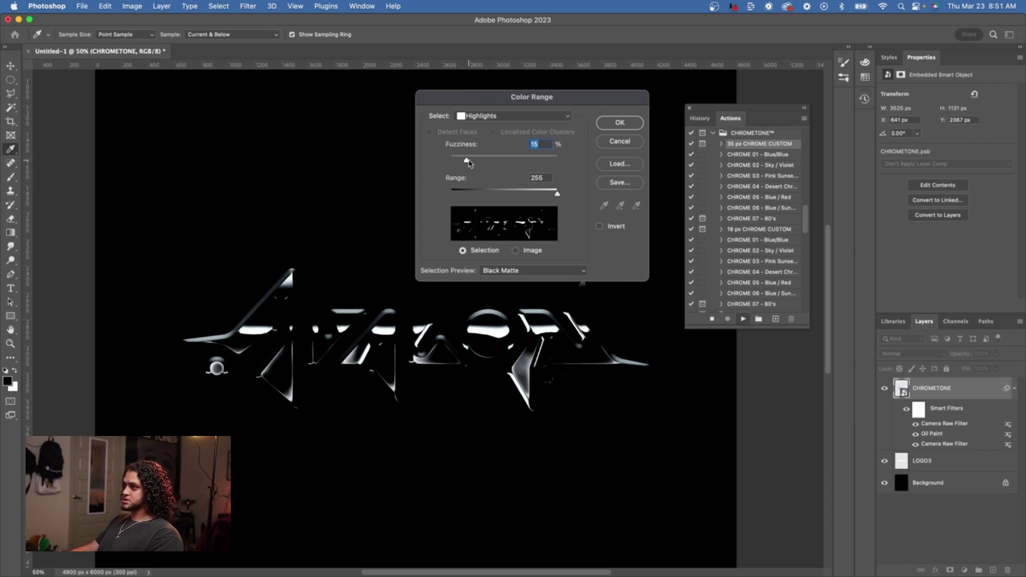
mouse_move(467, 161)
mouse_down()
mouse_move(544, 161)
mouse_move(458, 162)
mouse_move(470, 161)
mouse_up()
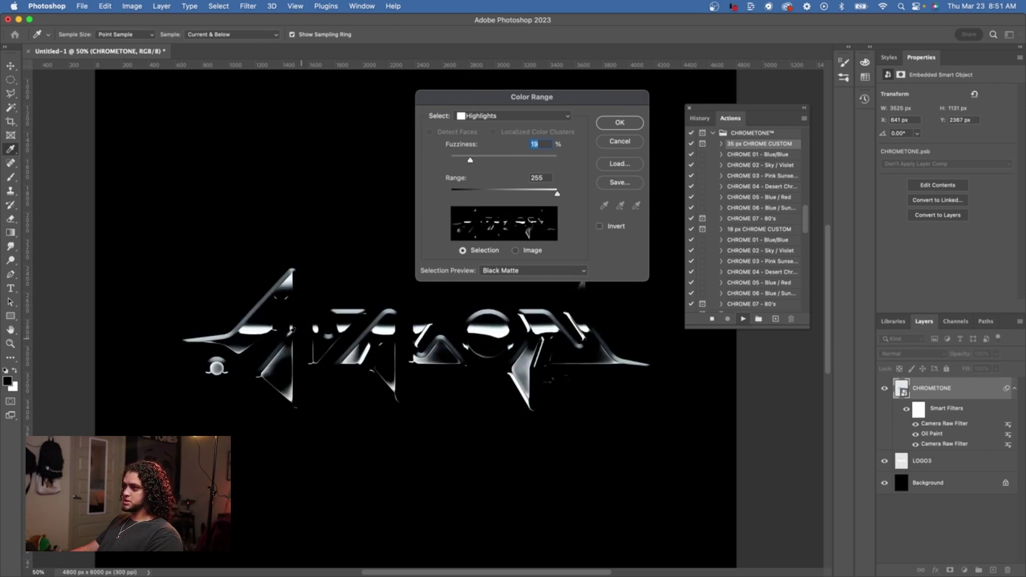
mouse_move(471, 159)
mouse_down()
mouse_move(522, 162)
mouse_move(464, 162)
mouse_move(483, 162)
mouse_up()
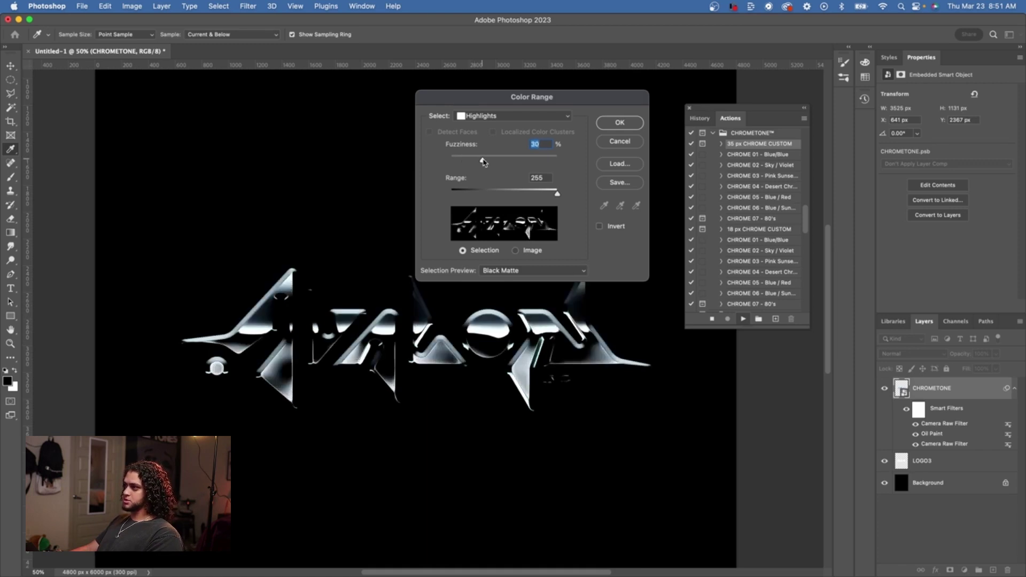
drag(483, 162, 477, 161)
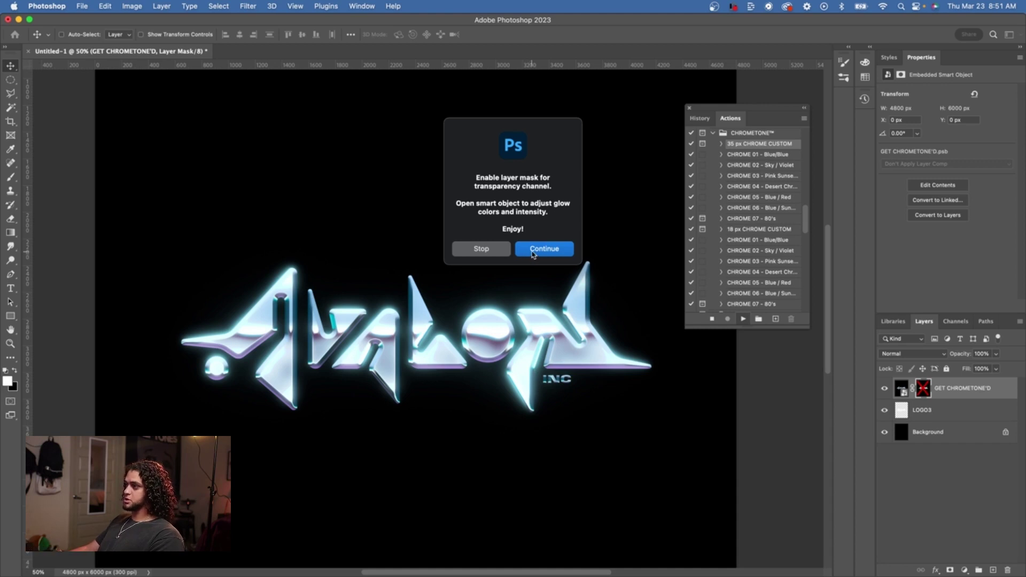
Dismiss the Enjoy message, enable the GET CHROMETONE'D layer mask, and zoom out
drag(535, 138, 463, 137)
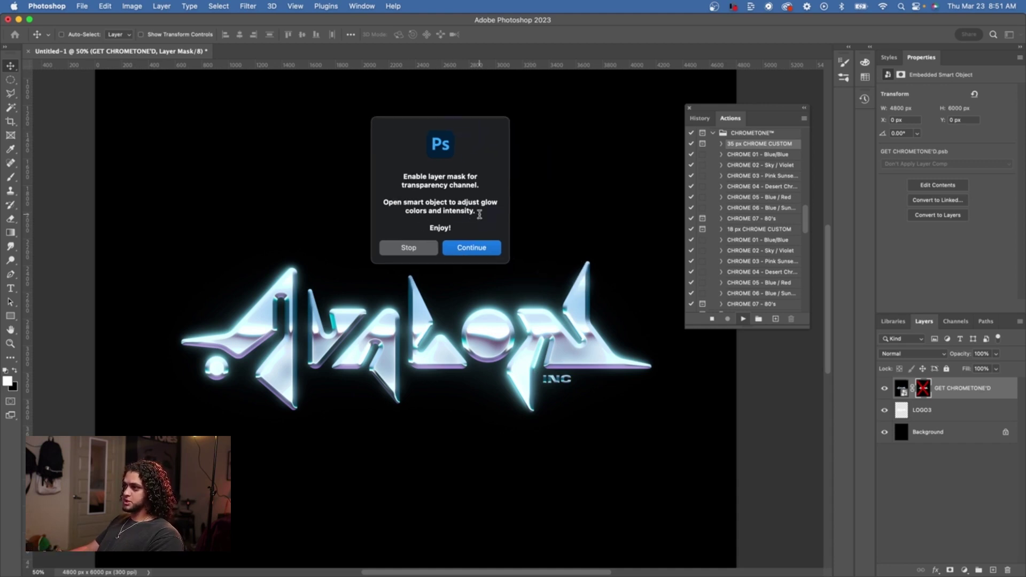
click(458, 248)
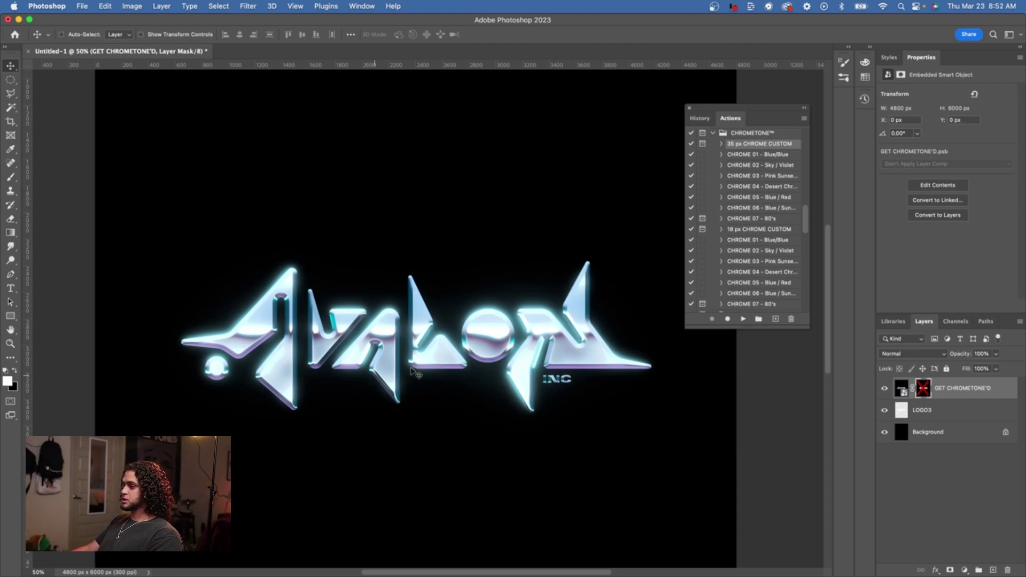
click(924, 392)
shift+click(924, 392)
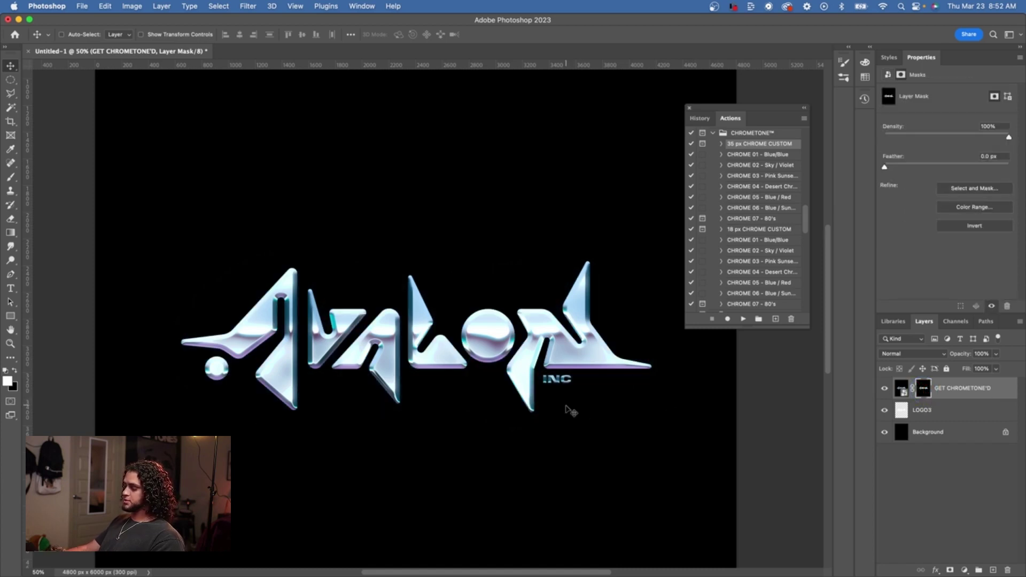
key(super+minus)
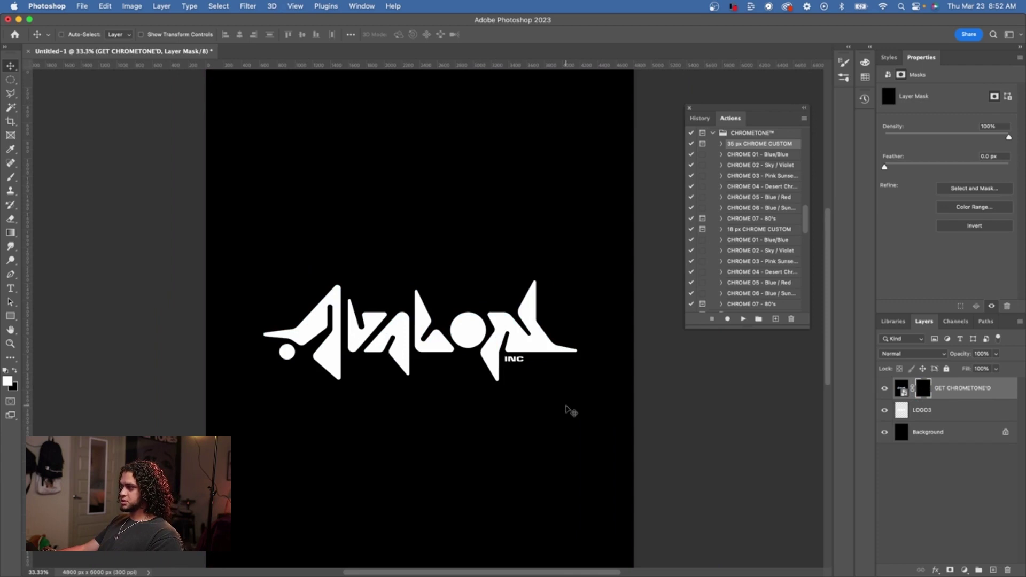